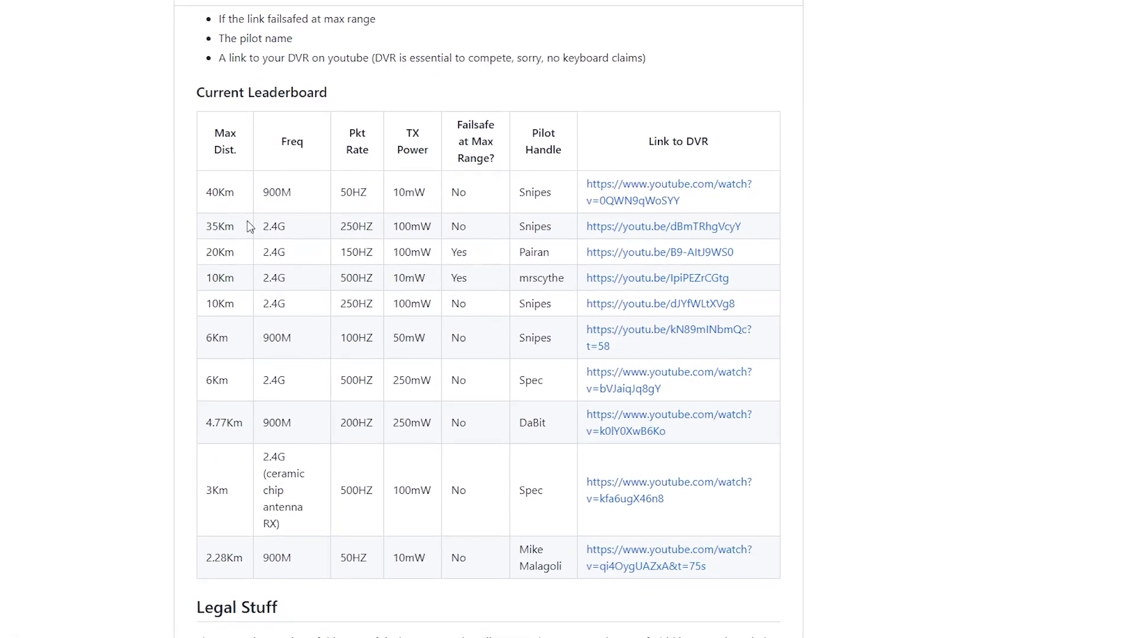
Step: Highlight the top leaderboard record's 40Km, 900M, 50HZ and 10mW cells, then clear the selection
{"action": "left_click_drag", "start_coordinate": [205, 192], "coordinate": [235, 192]}
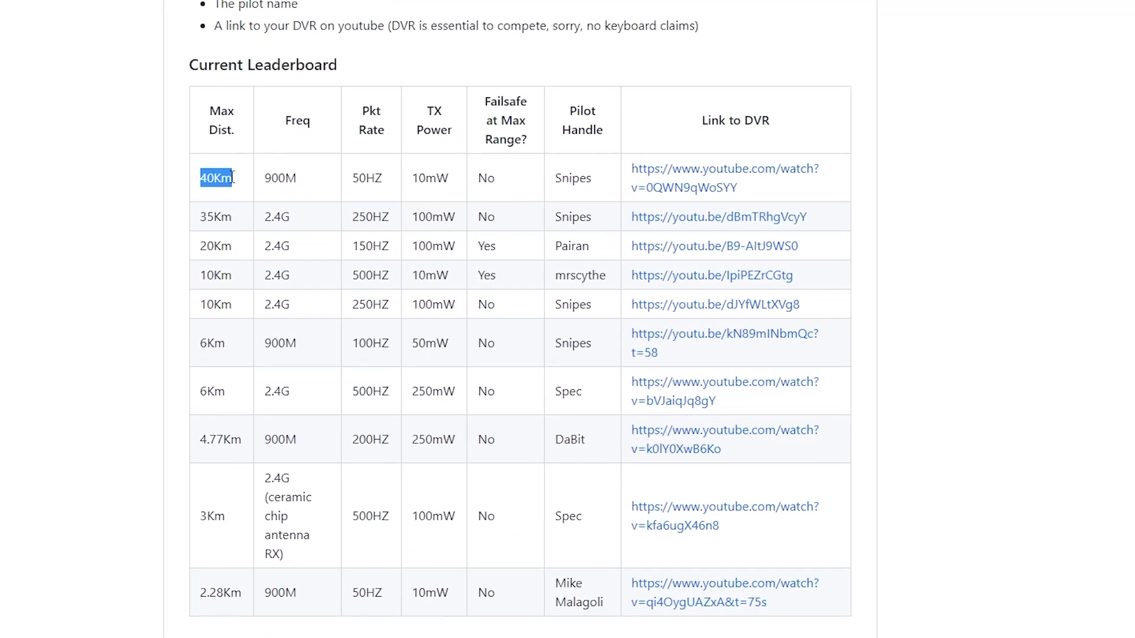
{"action": "left_click_drag", "start_coordinate": [449, 178], "coordinate": [220, 170]}
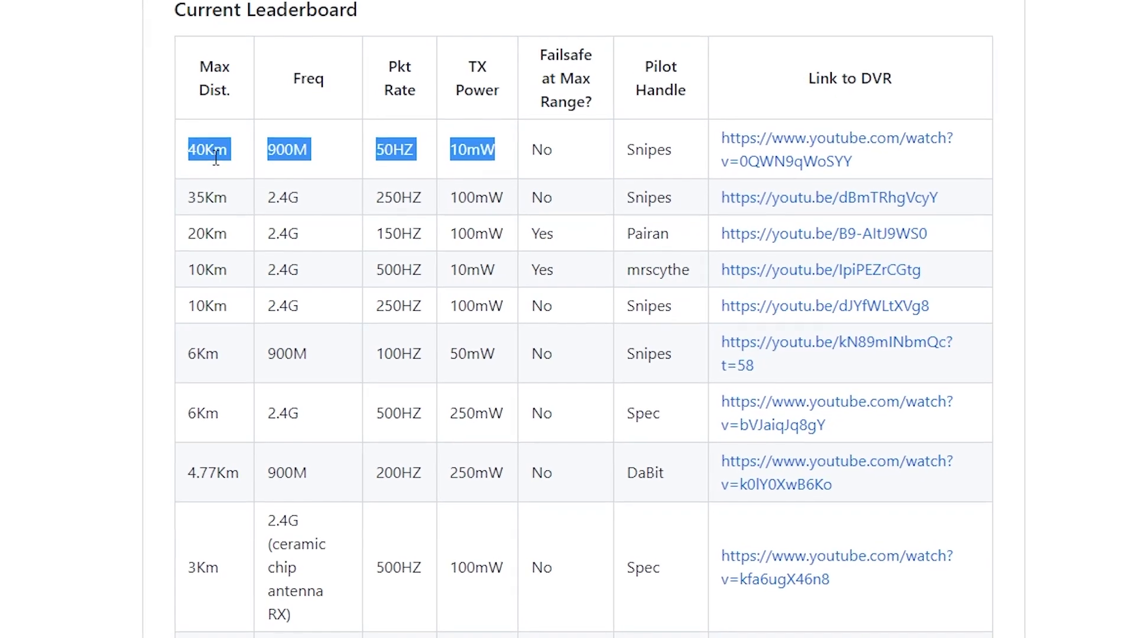
{"action": "left_click", "coordinate": [216, 158]}
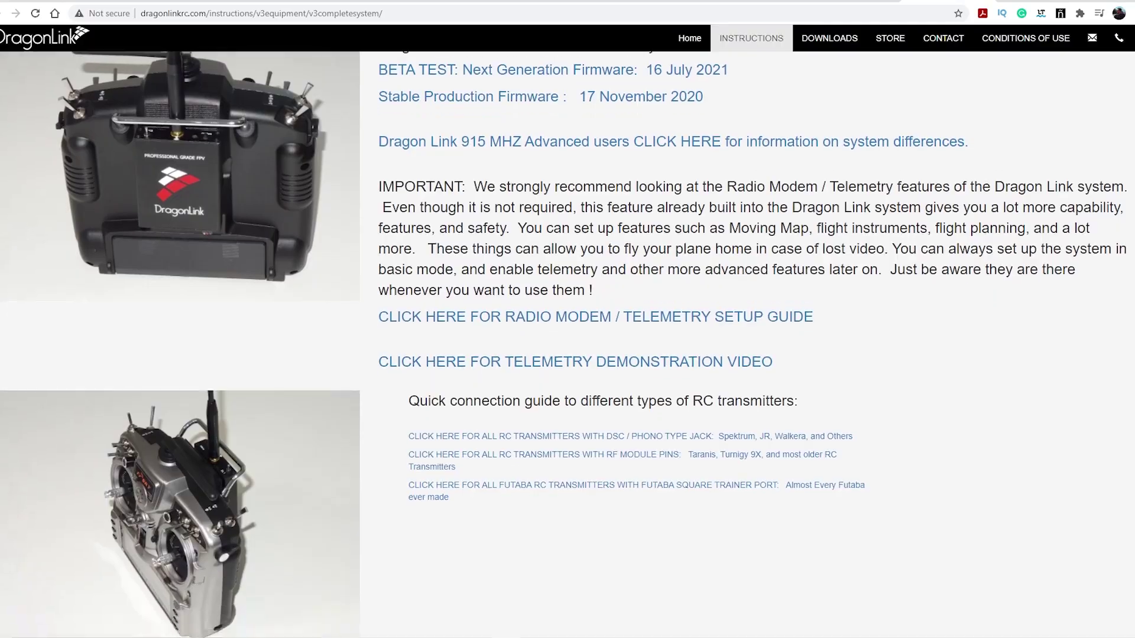
Step: Scroll through the DragonLink V3 instructions, then go to the TBS Tracer category from the Team BlackSheep banner
{"action": "scroll", "coordinate": [568, 343], "scroll_direction": "down", "scroll_amount": 15}
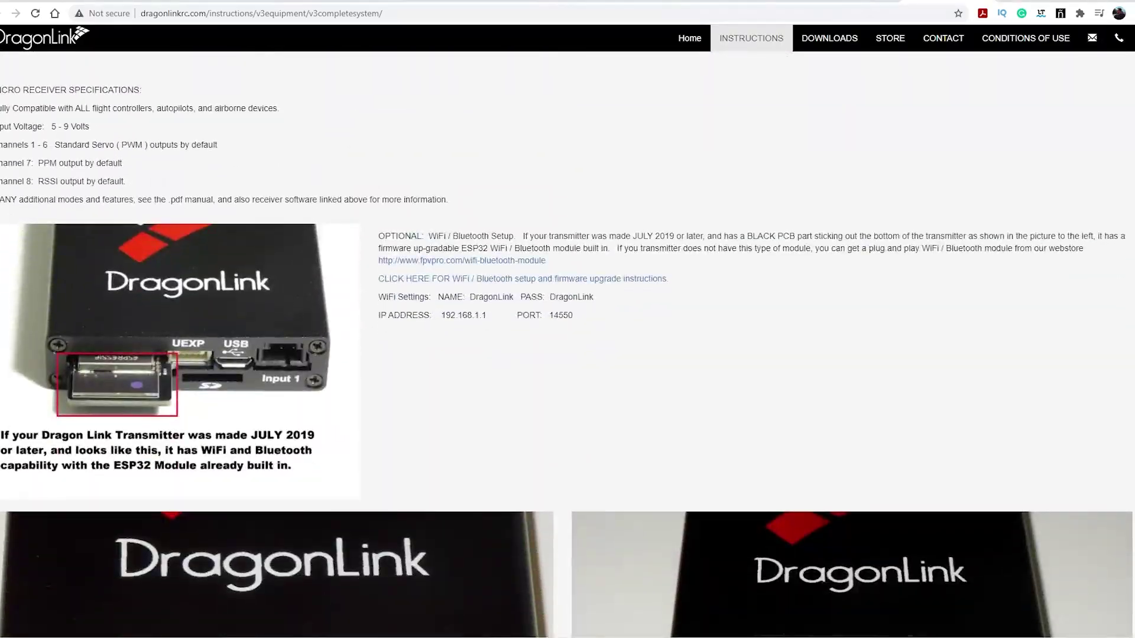
{"action": "scroll", "coordinate": [568, 343], "scroll_direction": "down", "scroll_amount": 10}
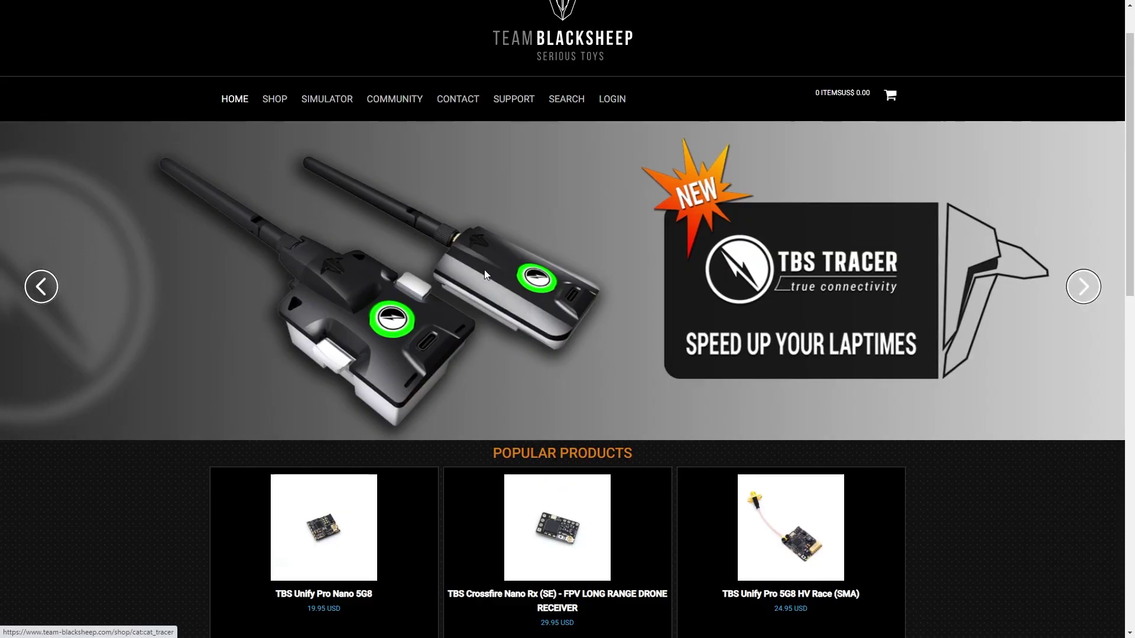
{"action": "left_click", "coordinate": [485, 274]}
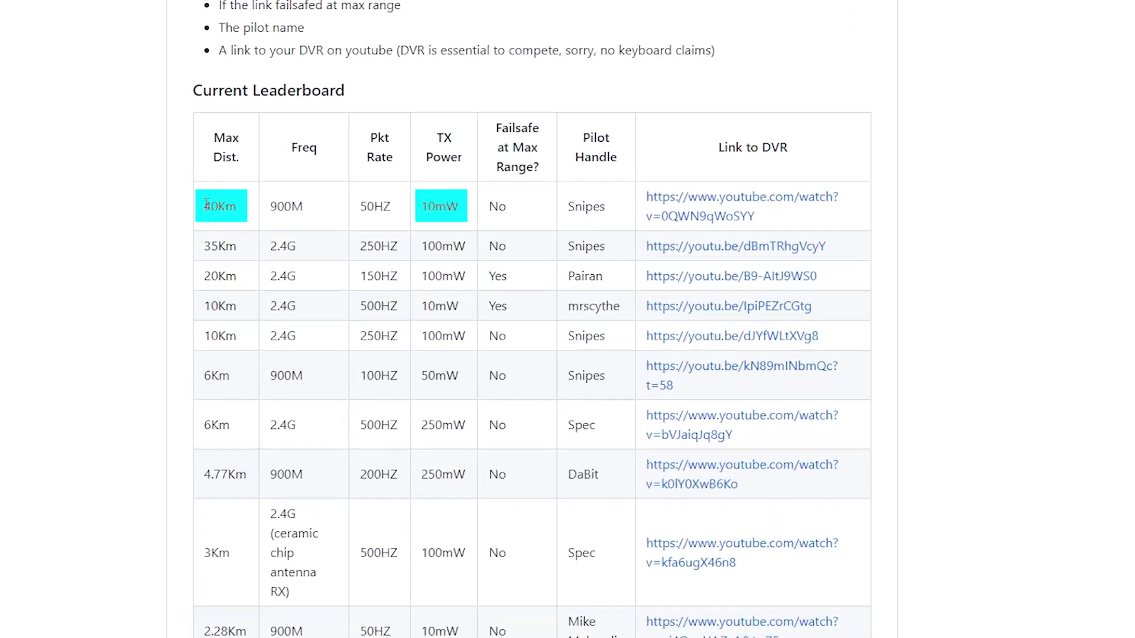
Step: Highlight the top record's 40Km distance and its 10mW power cell
{"action": "left_click_drag", "start_coordinate": [207, 205], "coordinate": [230, 203]}
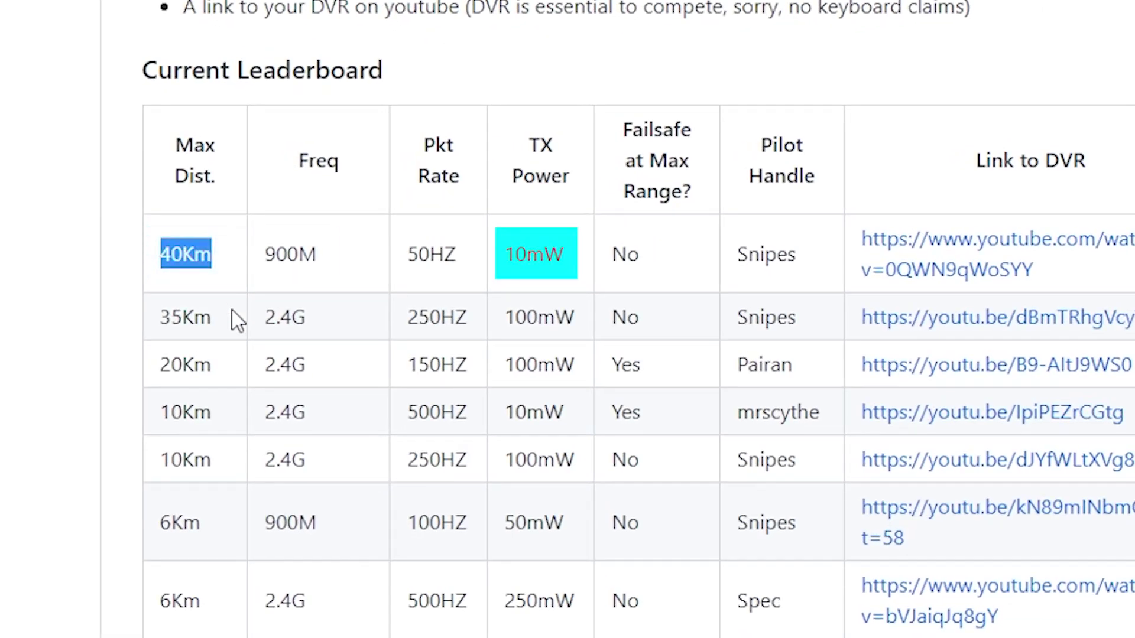
{"action": "left_click_drag", "start_coordinate": [577, 254], "coordinate": [459, 253]}
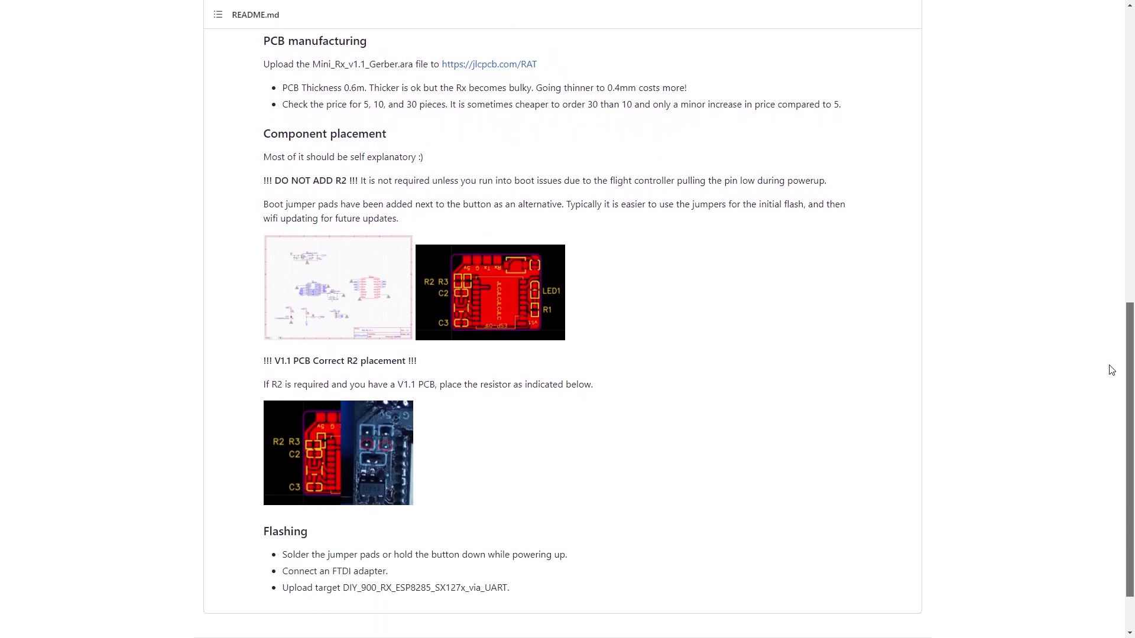
Step: Scroll down the DIY transmitter readme through the build photos to the JR Bay Case Build Process
{"action": "scroll", "coordinate": [1038, 327], "scroll_direction": "down", "scroll_amount": 1}
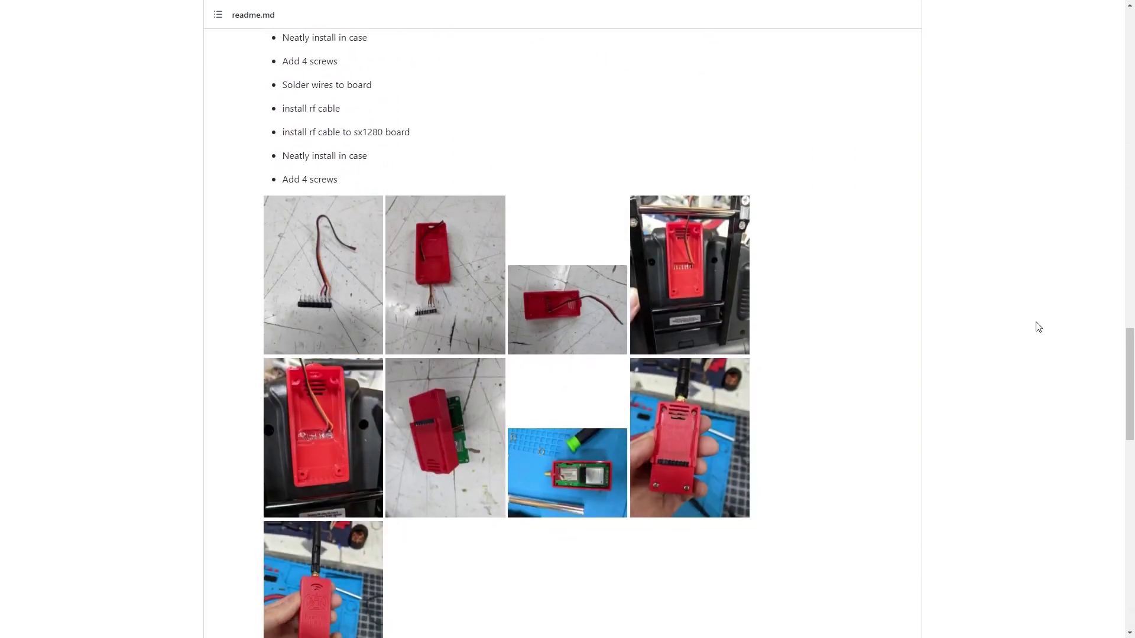
{"action": "scroll", "coordinate": [1039, 327], "scroll_direction": "down", "scroll_amount": 3}
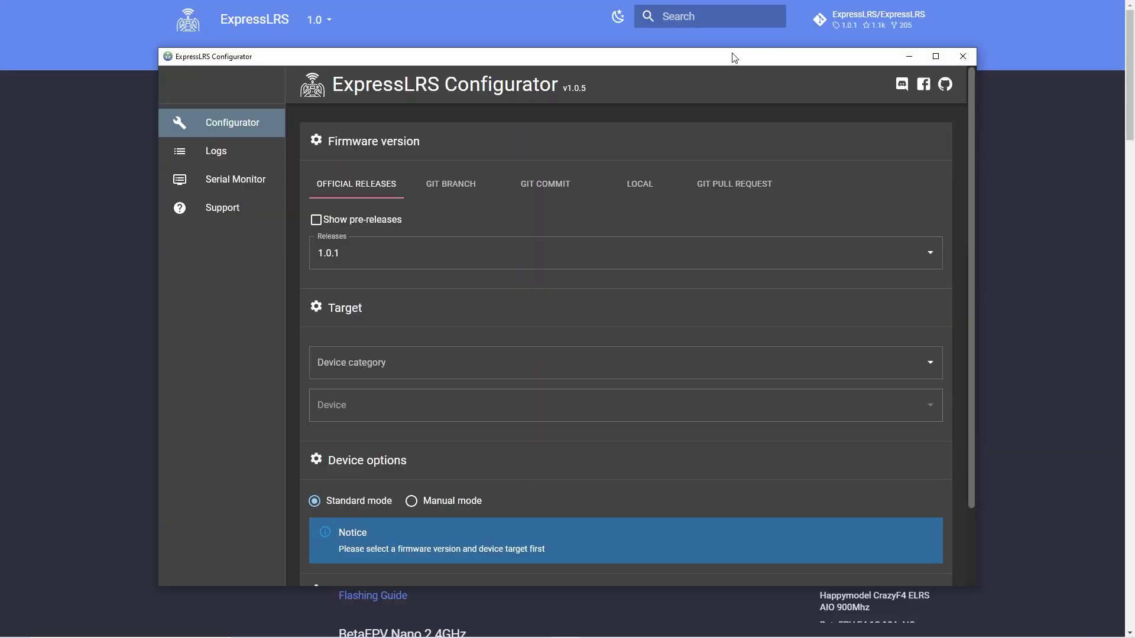
Step: Select release 1.0.1, category BETAFPV 900 MHz and device BETAFPV 900 TX
{"action": "left_click_drag", "start_coordinate": [734, 57], "coordinate": [720, 61]}
{"action": "left_click", "coordinate": [375, 254]}
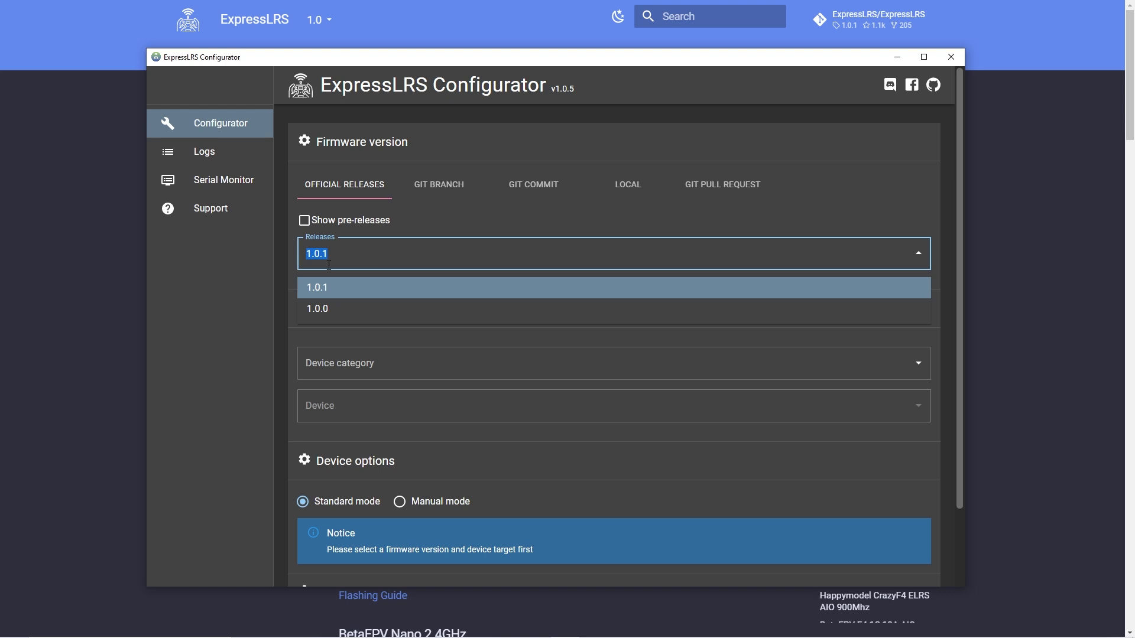
{"action": "left_click", "coordinate": [322, 292]}
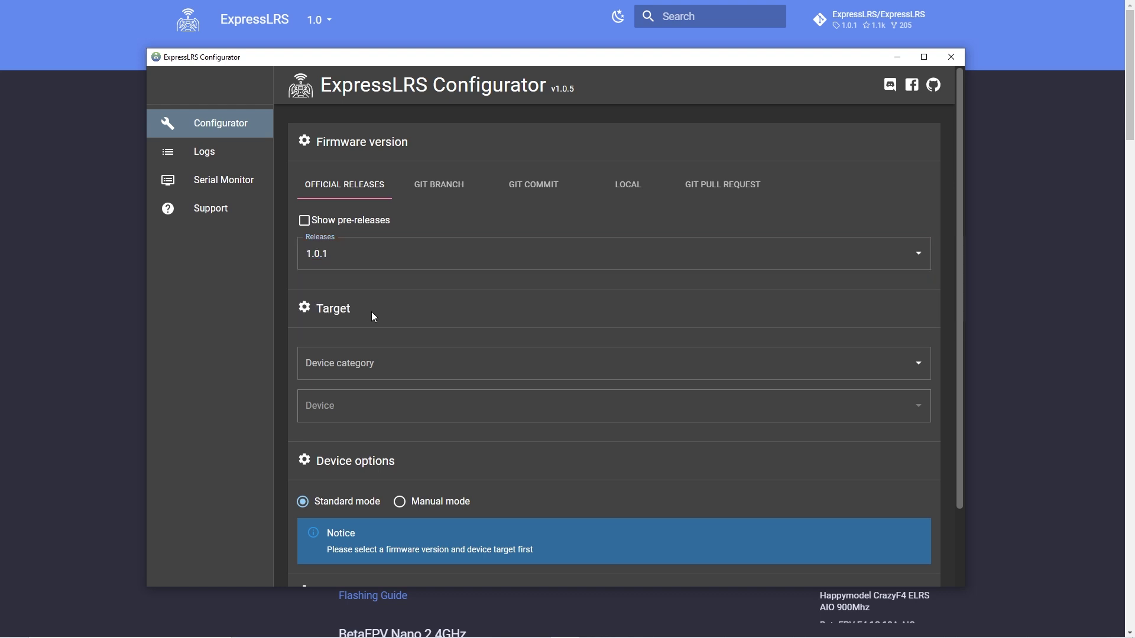
{"action": "left_click", "coordinate": [372, 363]}
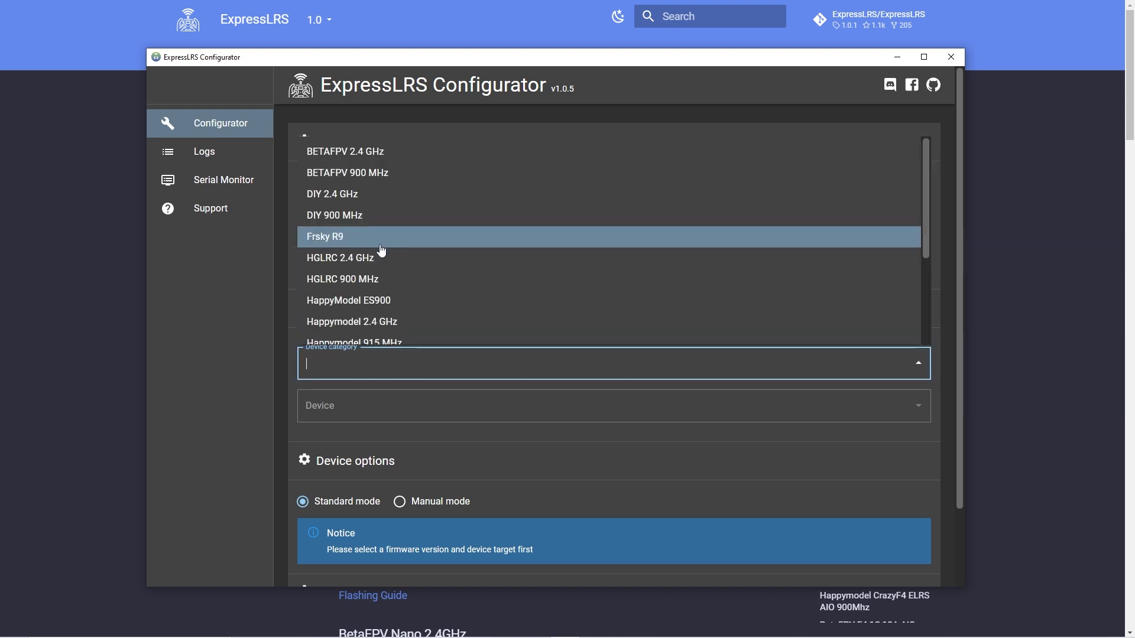
{"action": "left_click", "coordinate": [364, 176]}
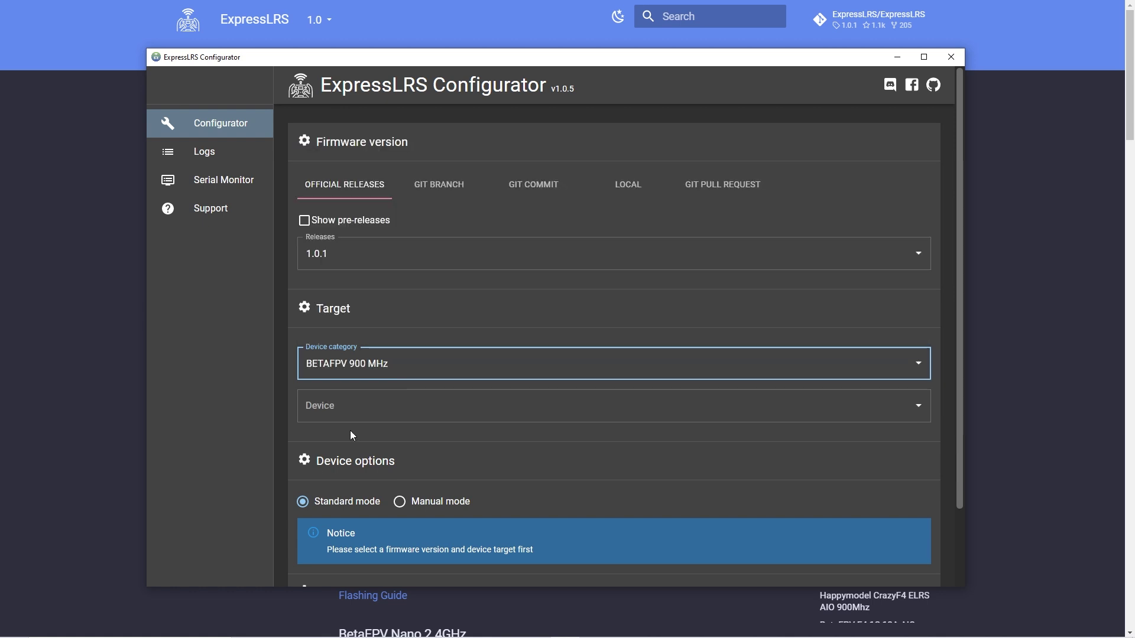
{"action": "left_click", "coordinate": [377, 408]}
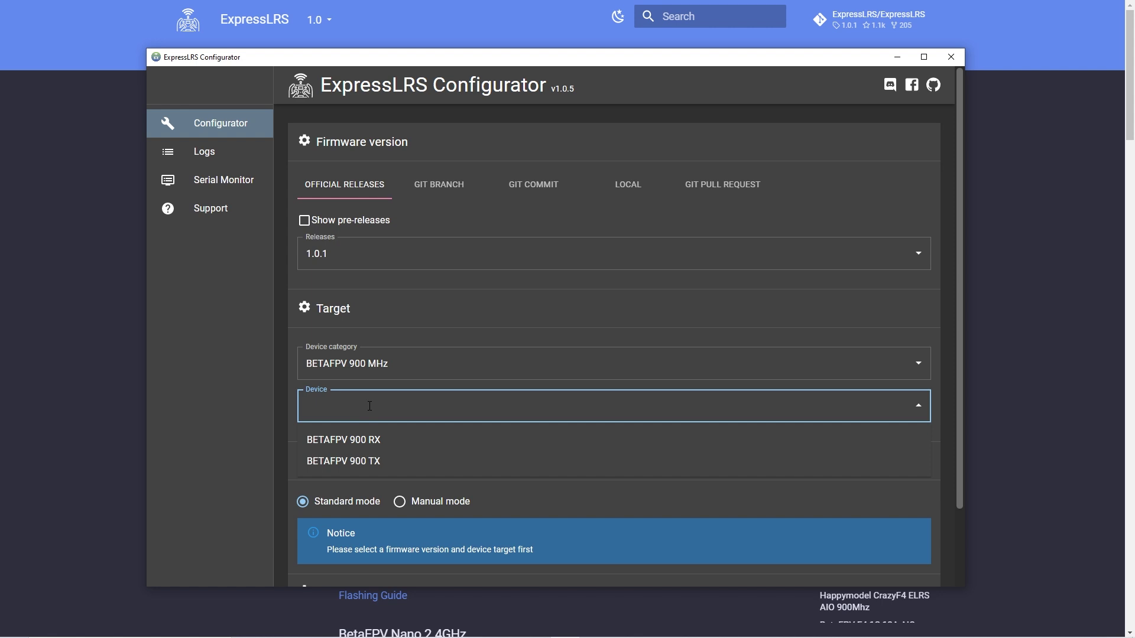
{"action": "left_click", "coordinate": [368, 465]}
Step: Scroll down past the device options and download the ELRS Lua script
{"action": "scroll", "coordinate": [495, 451], "scroll_direction": "down", "scroll_amount": 2}
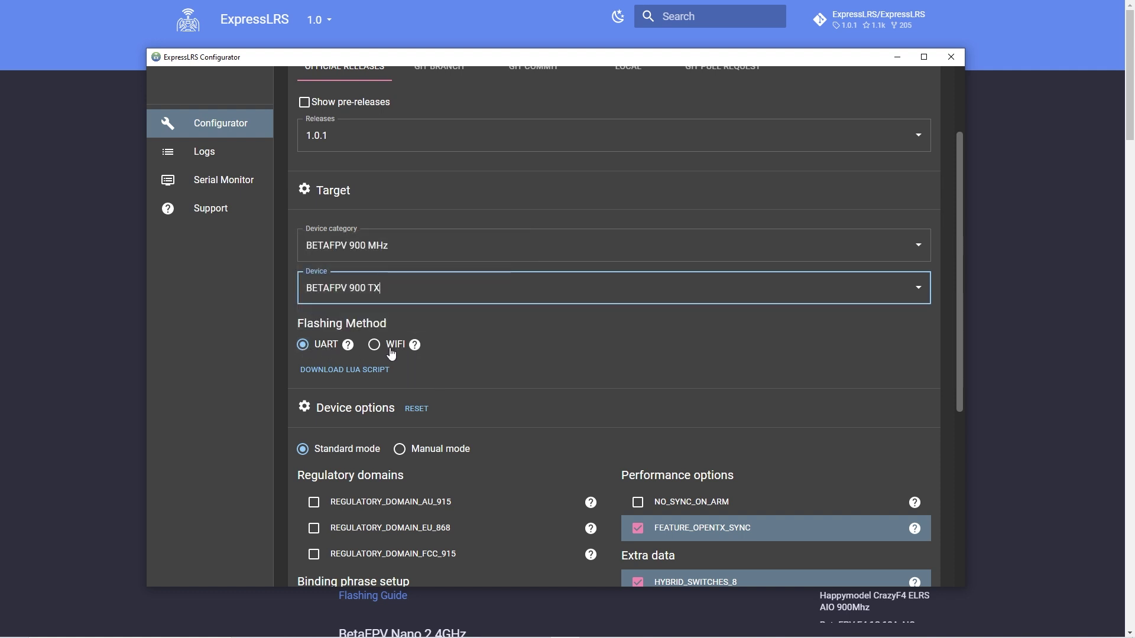
{"action": "mouse_move", "coordinate": [415, 346]}
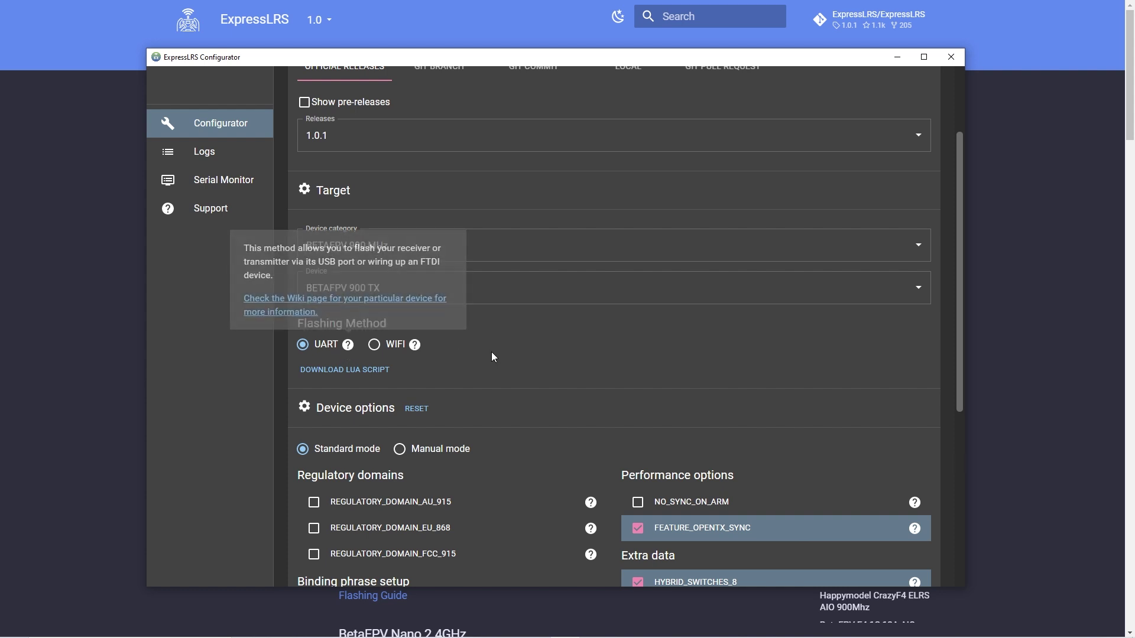
{"action": "scroll", "coordinate": [551, 353], "scroll_direction": "down", "scroll_amount": 1}
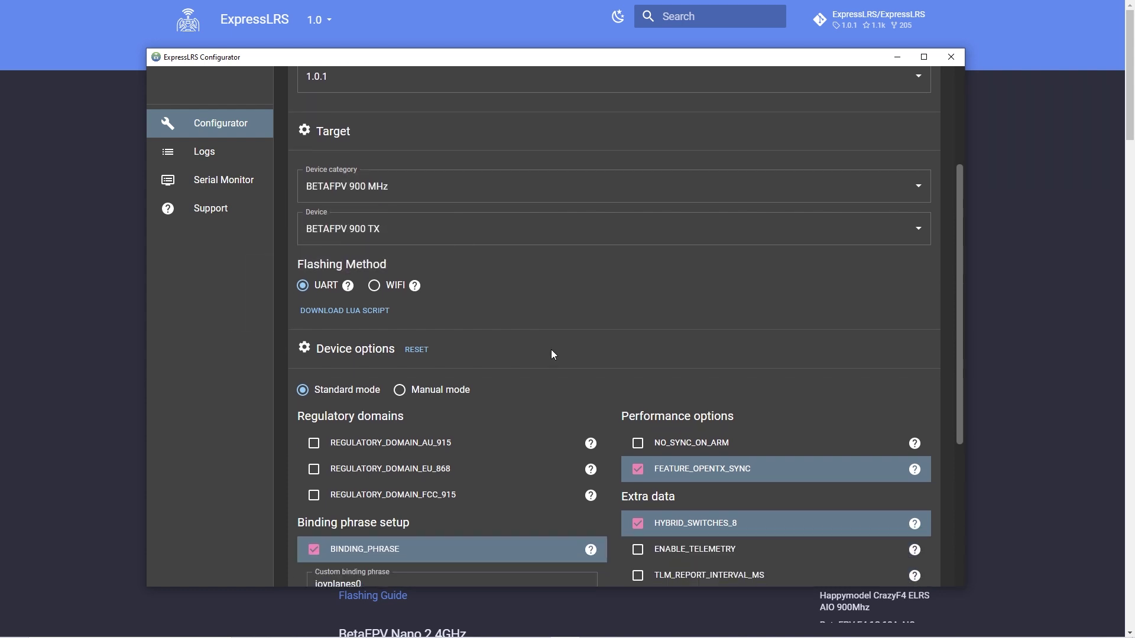
{"action": "left_click", "coordinate": [340, 311]}
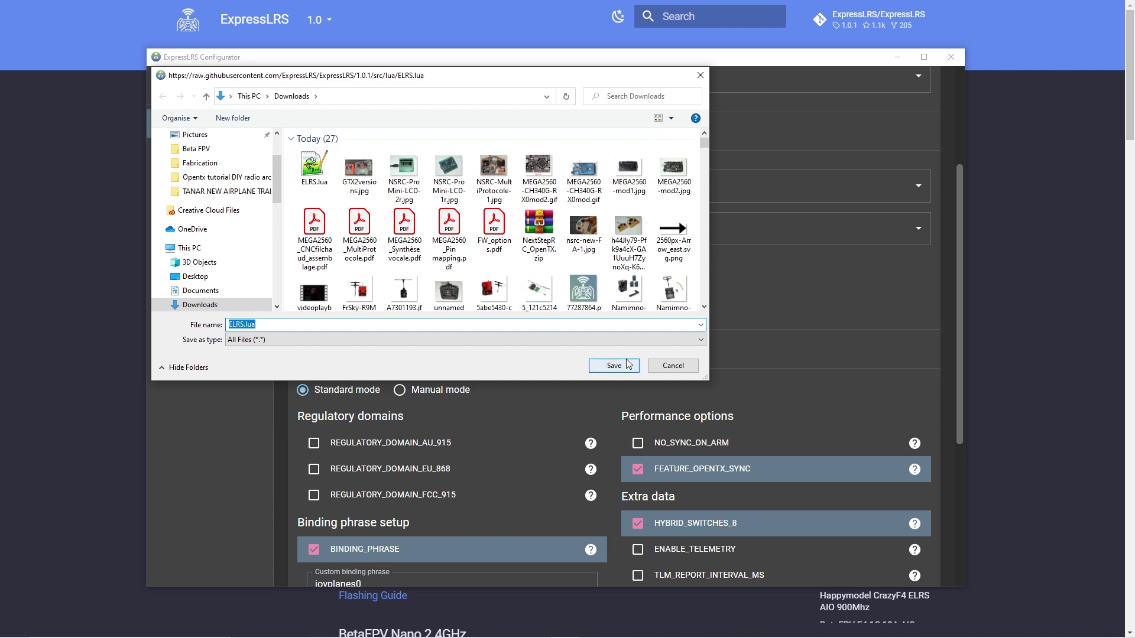
{"action": "left_click", "coordinate": [316, 173]}
{"action": "left_click", "coordinate": [678, 367]}
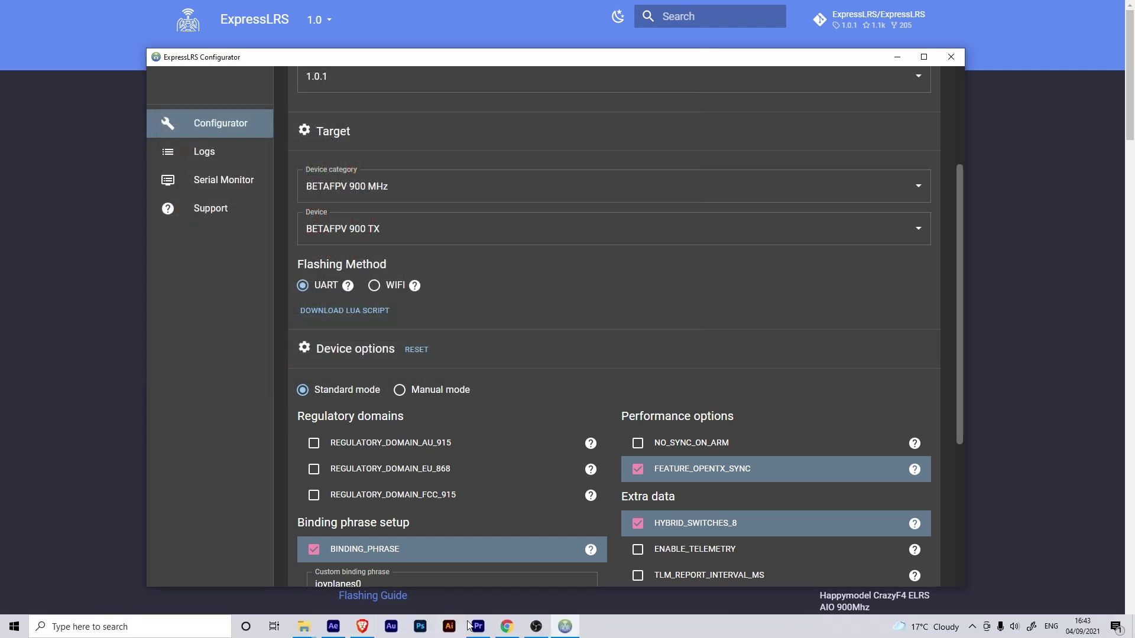
{"action": "mouse_move", "coordinate": [303, 630]}
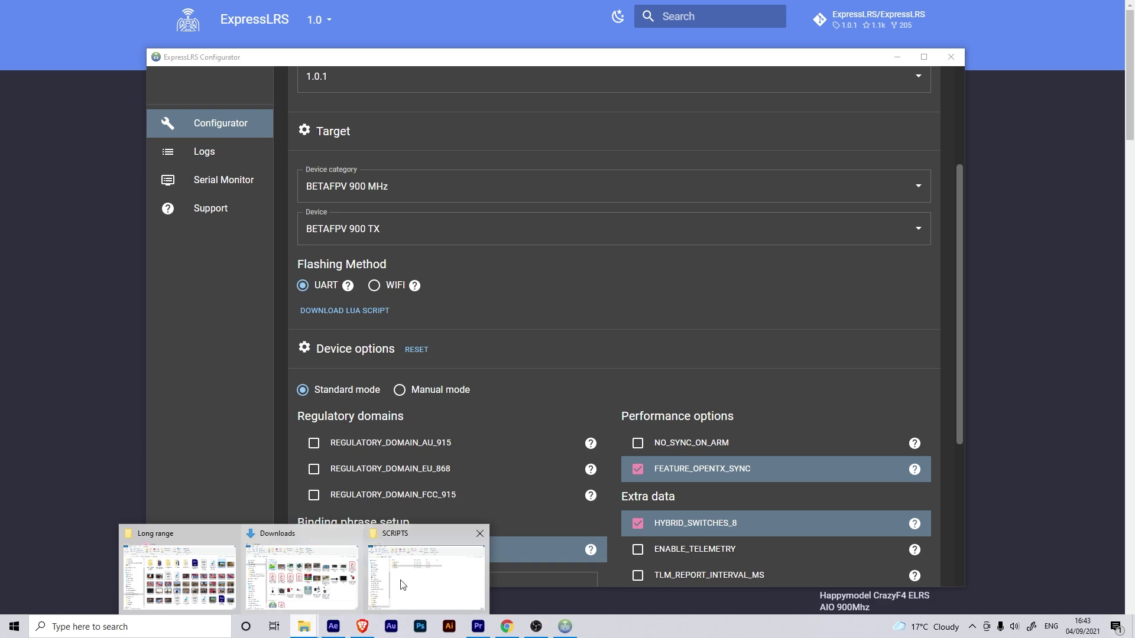
{"action": "left_click", "coordinate": [423, 580]}
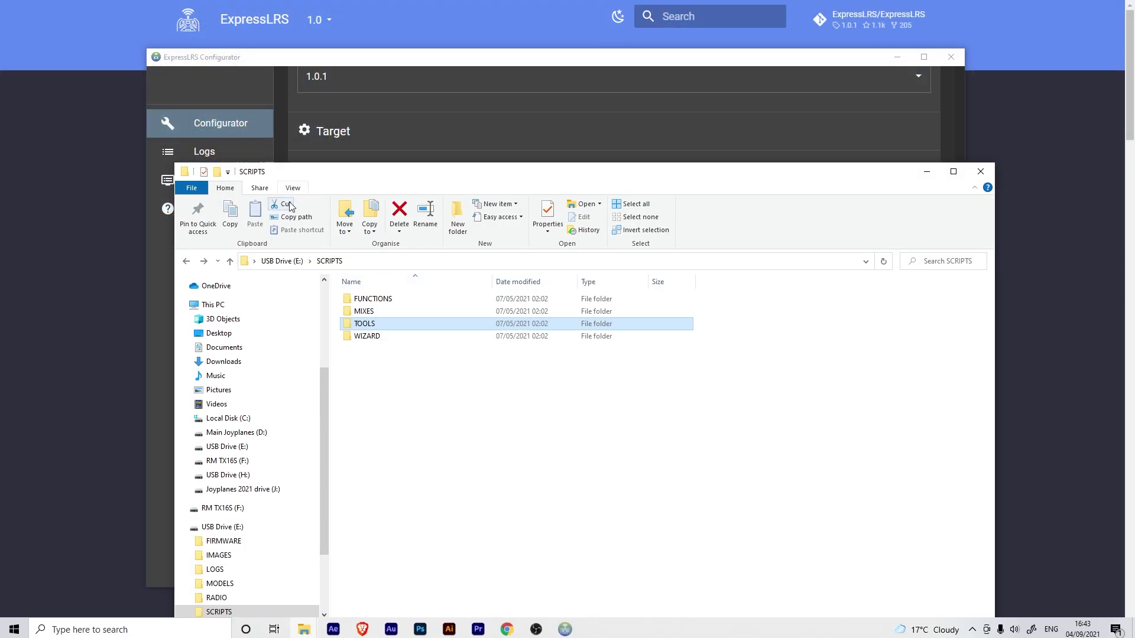
Step: Check that ELRS.lua sits in E:\SCRIPTS\TOOLS on the USB drive
{"action": "left_click", "coordinate": [282, 261]}
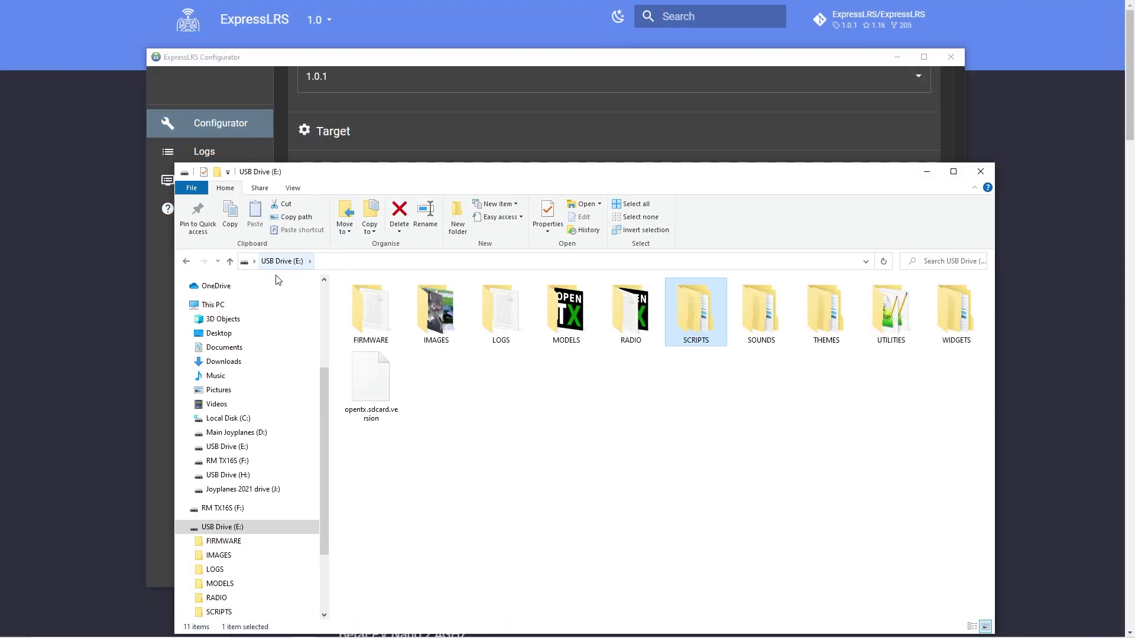
{"action": "double_click", "coordinate": [695, 316]}
{"action": "double_click", "coordinate": [365, 323]}
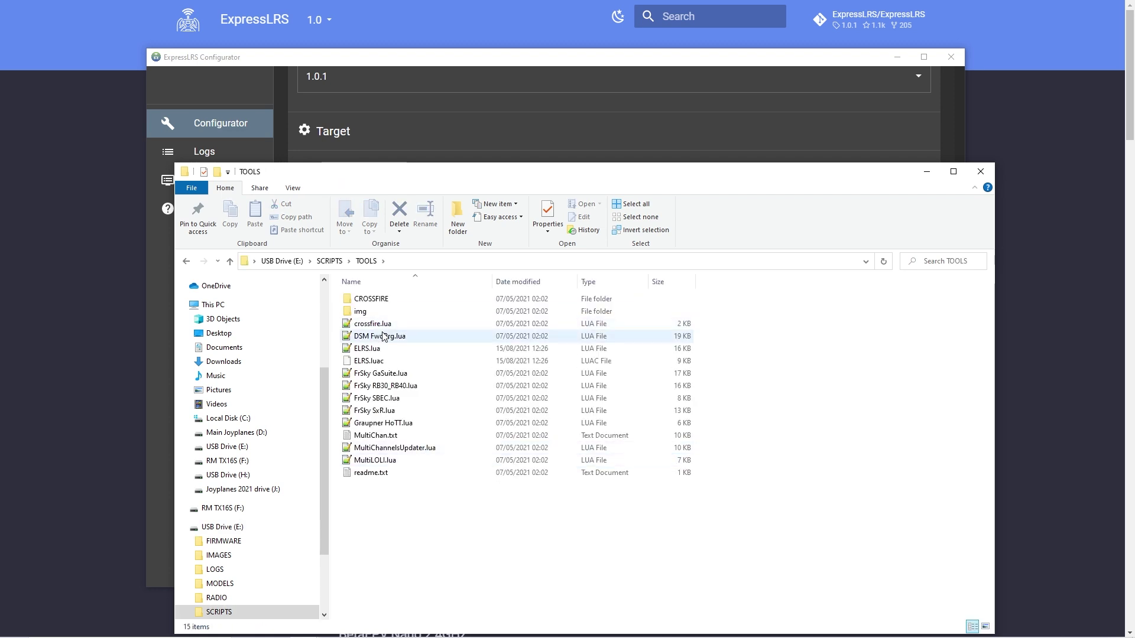
{"action": "left_click", "coordinate": [351, 351]}
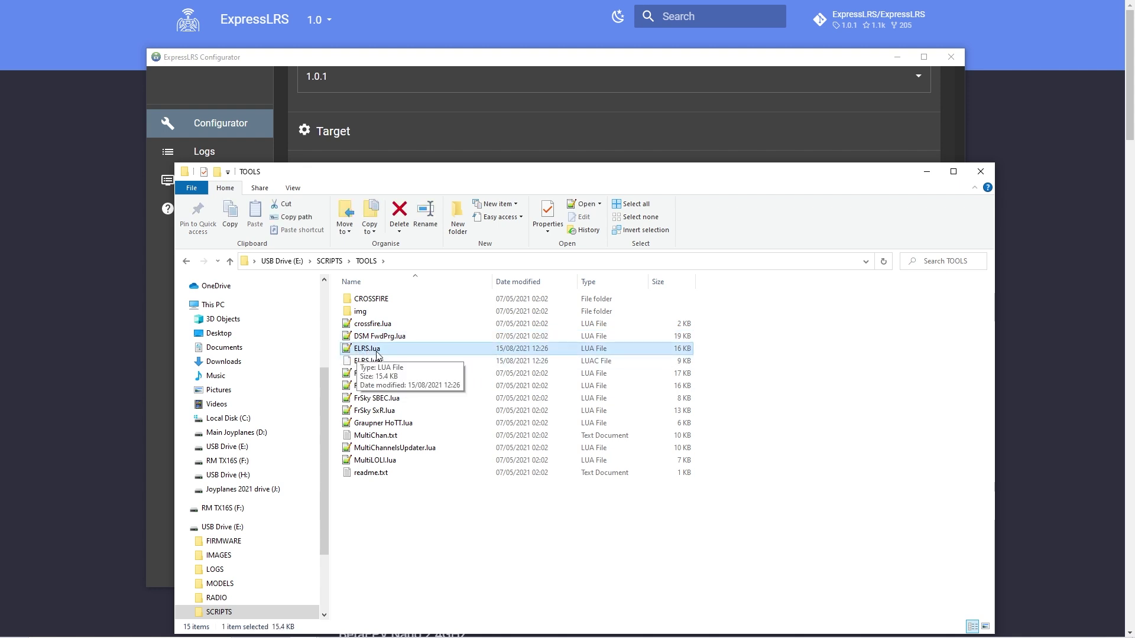
{"action": "left_click", "coordinate": [427, 540]}
Step: Reposition the TOOLS folder window, then close it
{"action": "left_click_drag", "start_coordinate": [635, 180], "coordinate": [614, 150]}
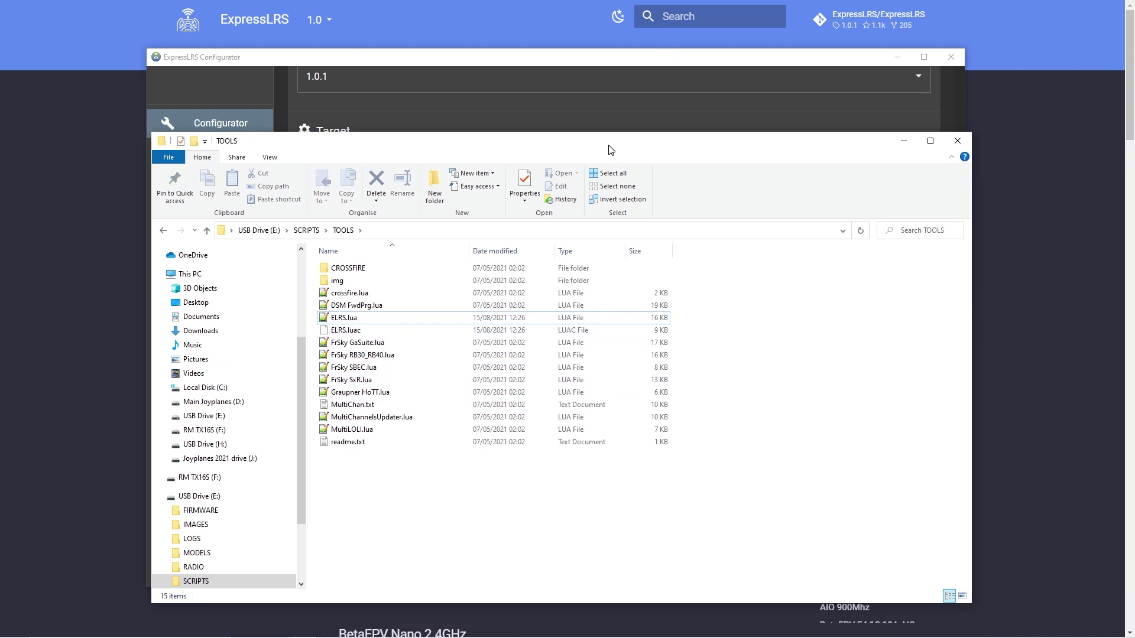
{"action": "left_click_drag", "start_coordinate": [763, 147], "coordinate": [805, 147]}
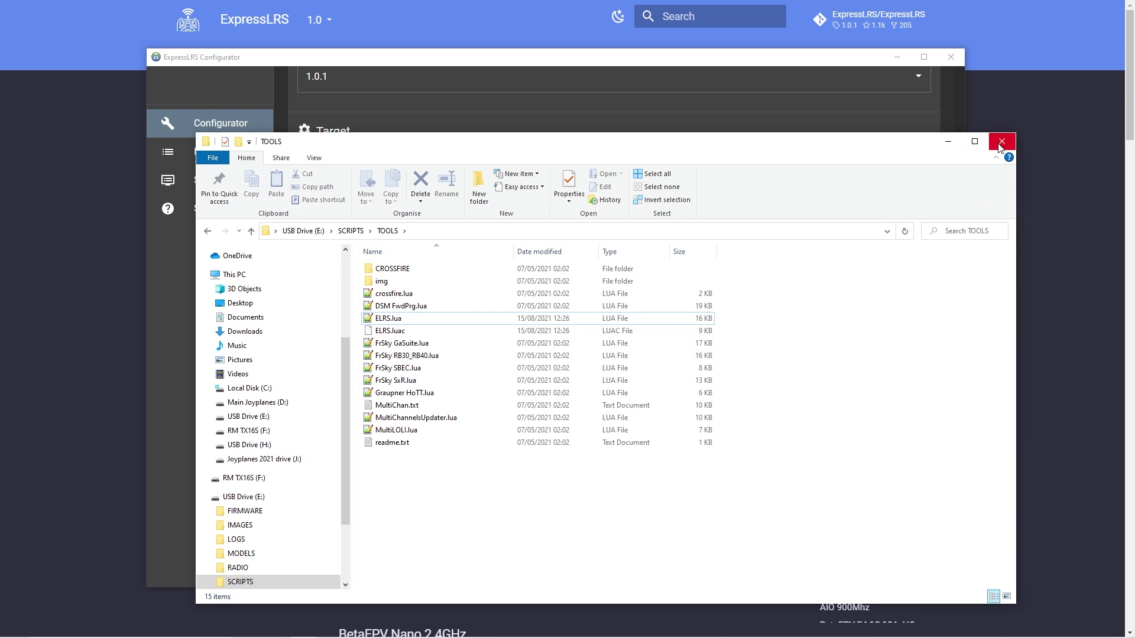
{"action": "left_click_drag", "start_coordinate": [885, 148], "coordinate": [859, 148]}
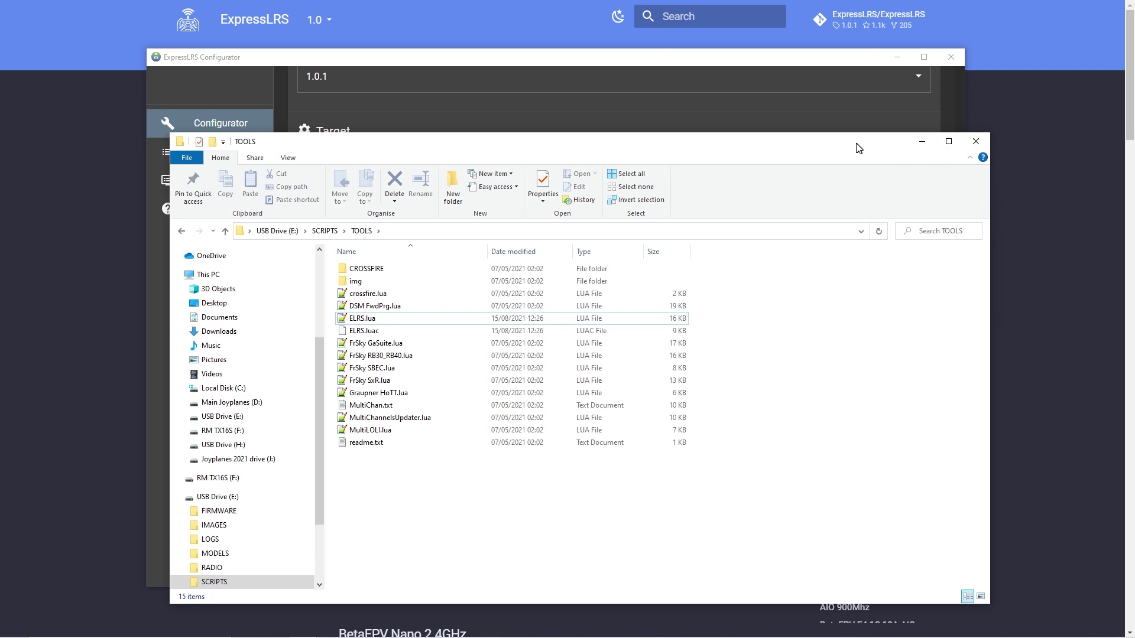
{"action": "left_click", "coordinate": [976, 142]}
{"action": "scroll", "coordinate": [494, 413], "scroll_direction": "up", "scroll_amount": 2}
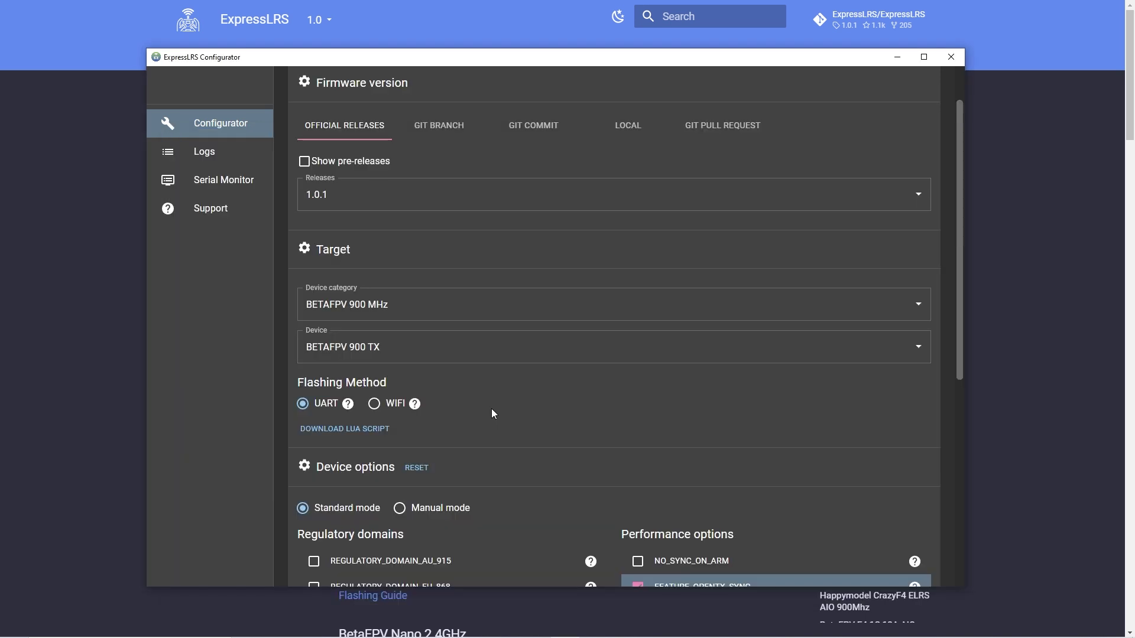
Step: Tick REGULATORY_DOMAIN_EU_868 under Regulatory domains for the BETAFPV 900 TX target
{"action": "scroll", "coordinate": [491, 409], "scroll_direction": "down", "scroll_amount": 1}
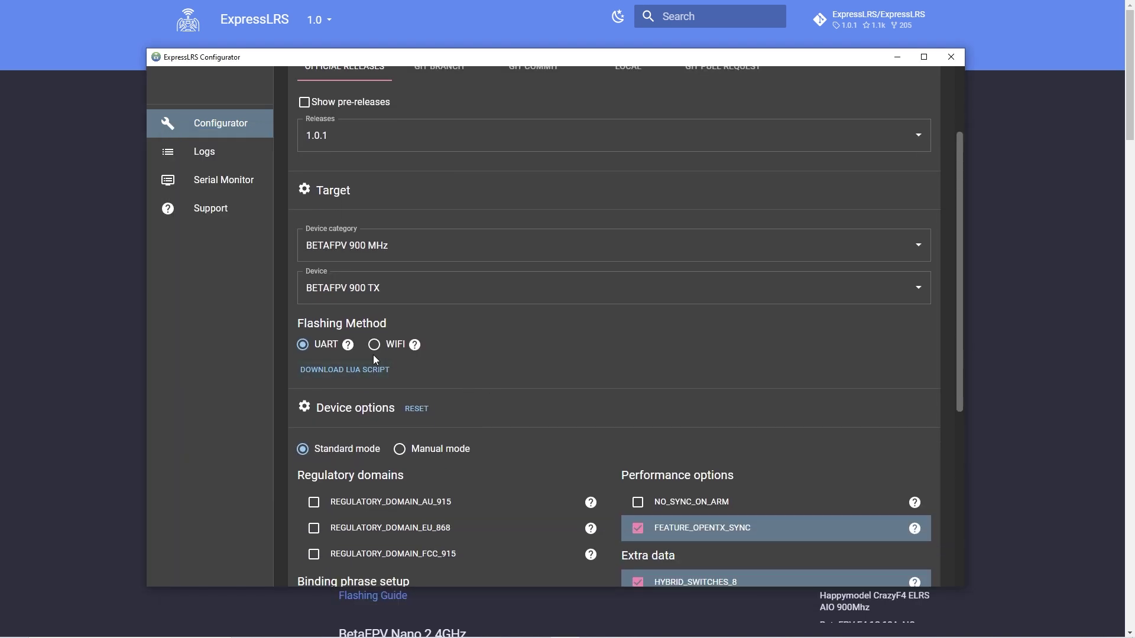
{"action": "scroll", "coordinate": [483, 362], "scroll_direction": "down", "scroll_amount": 2}
{"action": "scroll", "coordinate": [483, 361], "scroll_direction": "up", "scroll_amount": 3}
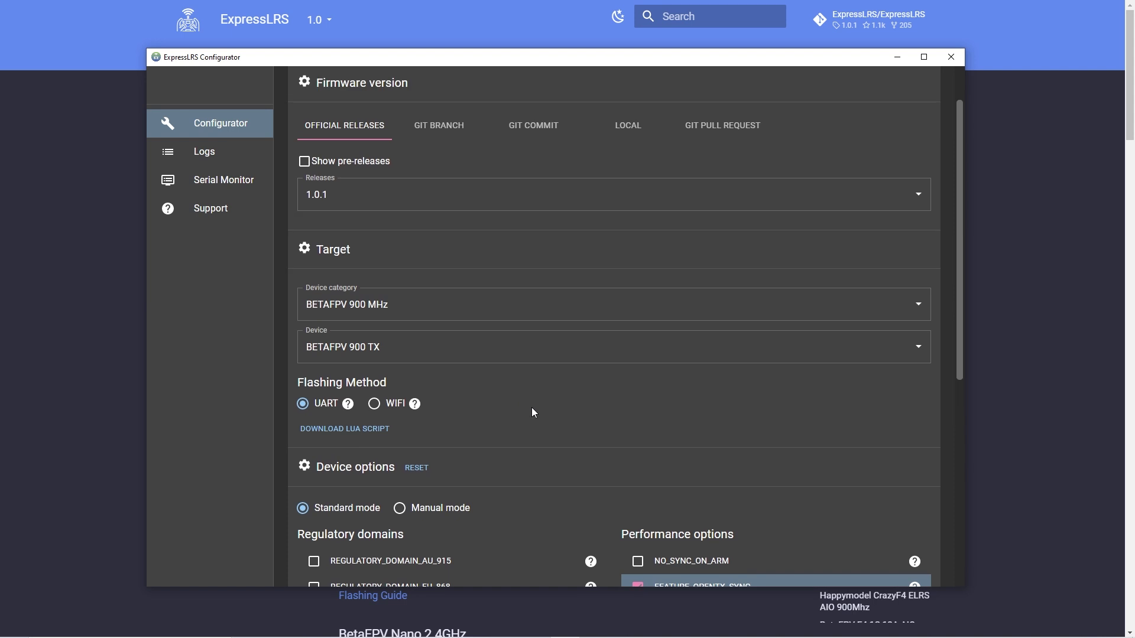
{"action": "scroll", "coordinate": [530, 435], "scroll_direction": "up", "scroll_amount": 1}
{"action": "scroll", "coordinate": [476, 385], "scroll_direction": "down", "scroll_amount": 2}
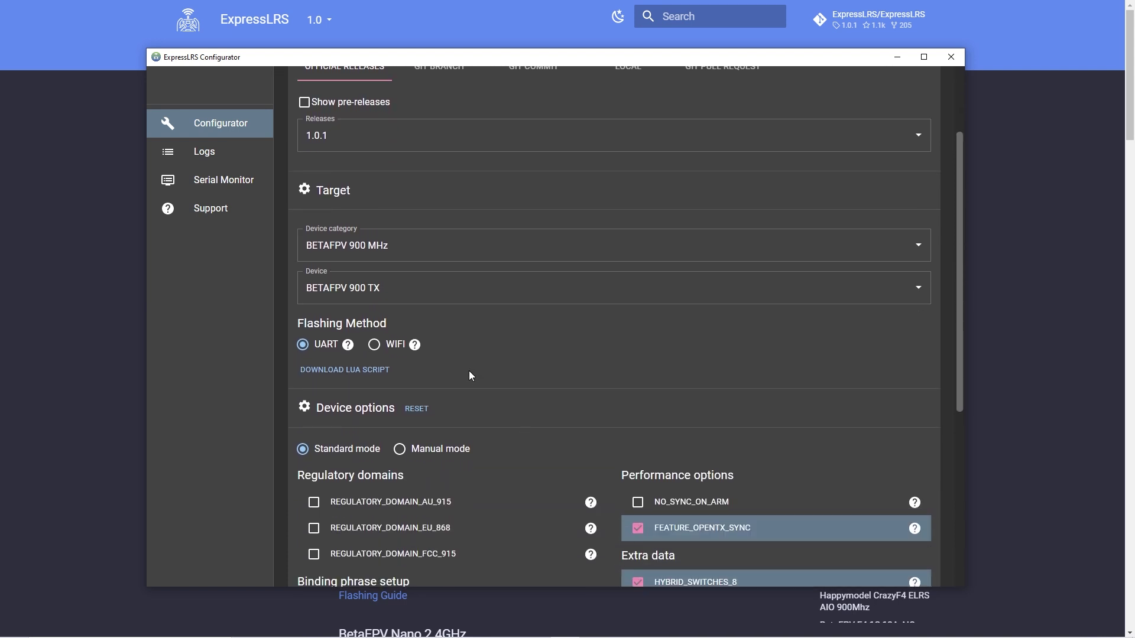
{"action": "scroll", "coordinate": [528, 359], "scroll_direction": "down", "scroll_amount": 1}
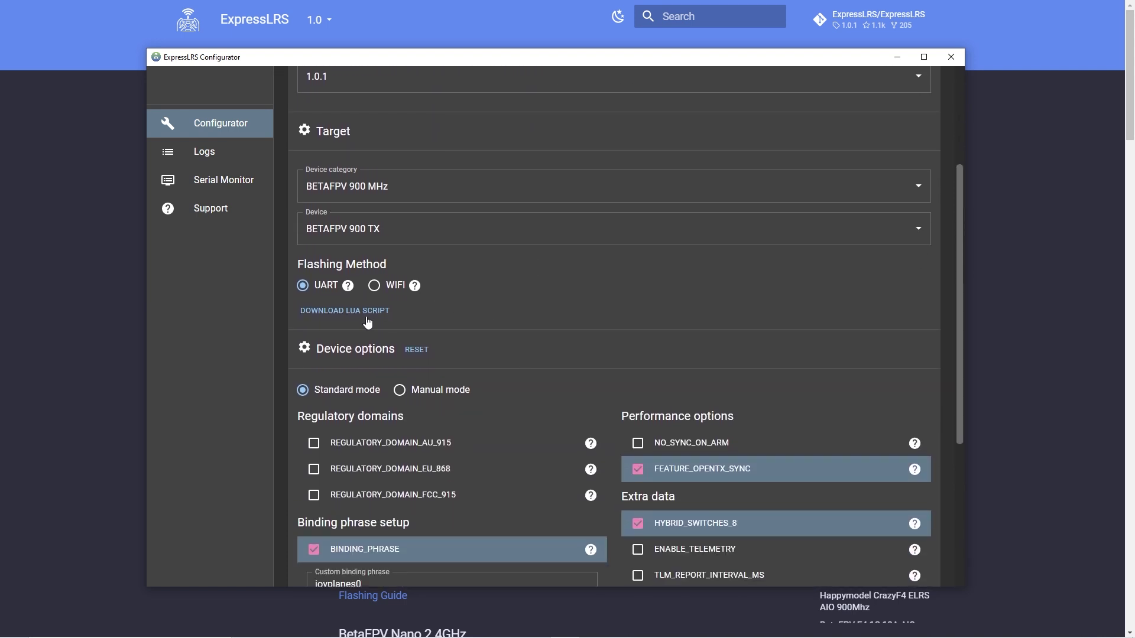
{"action": "scroll", "coordinate": [459, 335], "scroll_direction": "down", "scroll_amount": 2}
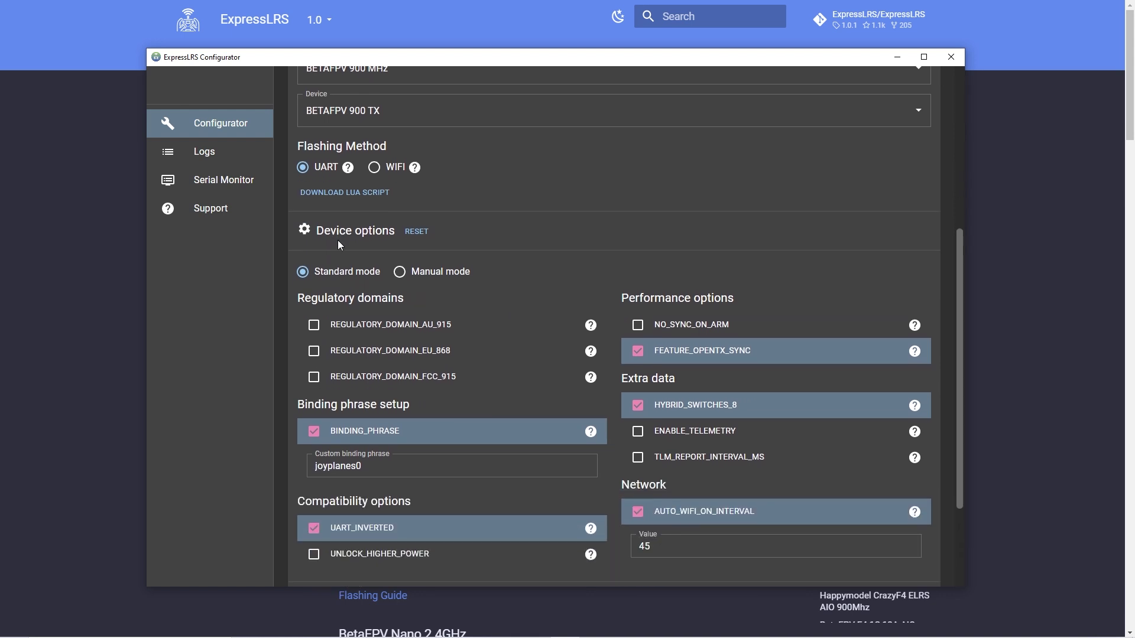
{"action": "scroll", "coordinate": [650, 371], "scroll_direction": "down", "scroll_amount": 1}
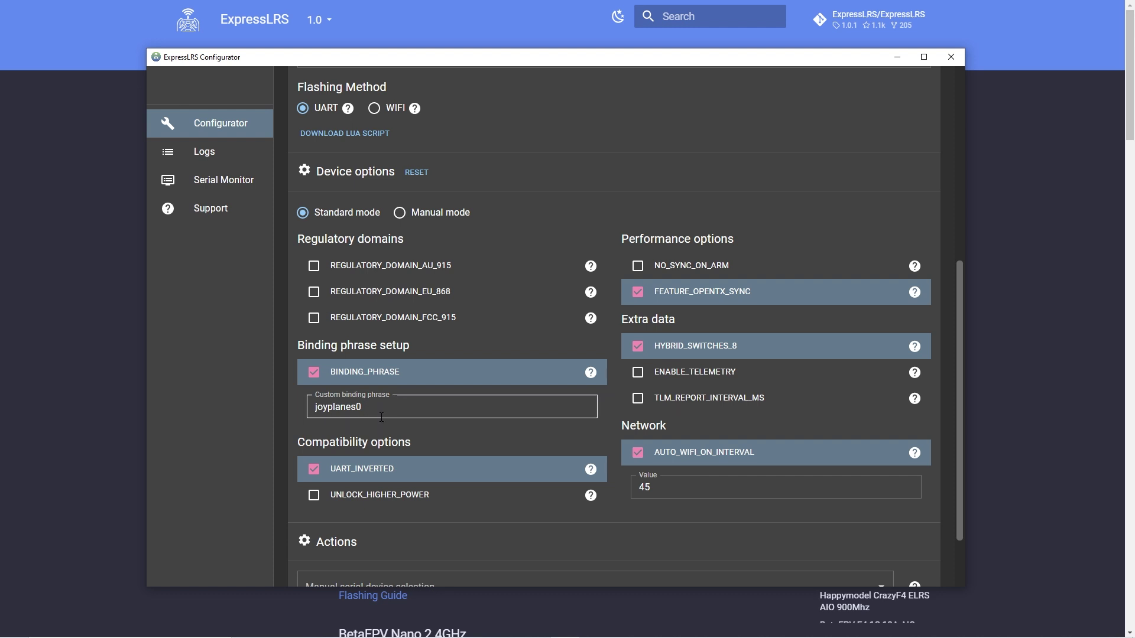
{"action": "scroll", "coordinate": [470, 434], "scroll_direction": "up", "scroll_amount": 1}
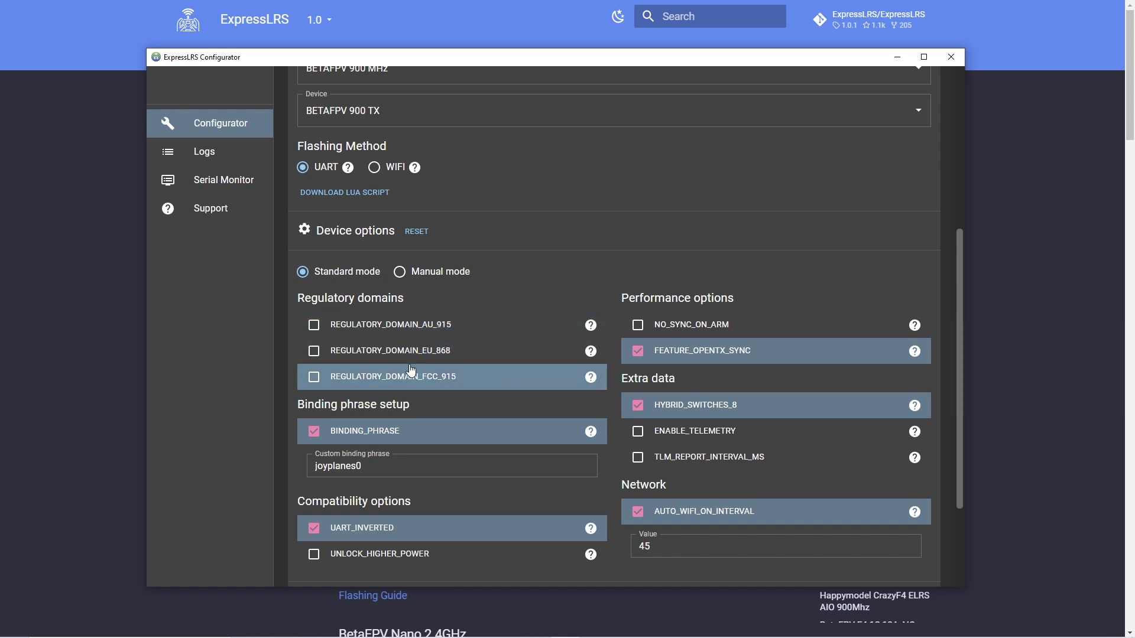
{"action": "left_click", "coordinate": [315, 355]}
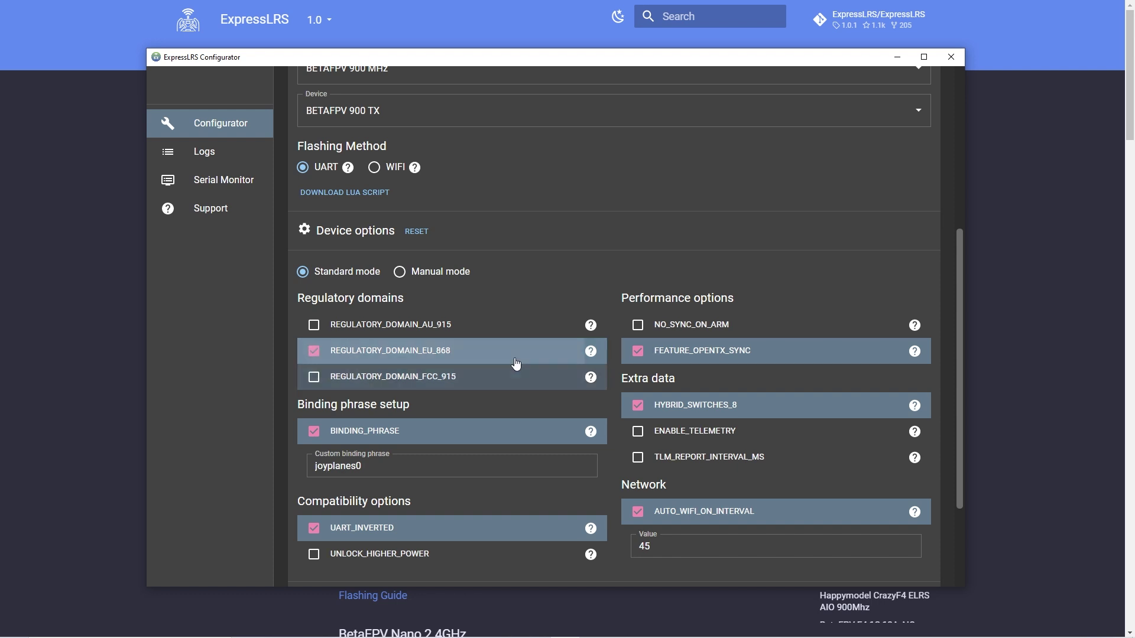
{"action": "scroll", "coordinate": [502, 357], "scroll_direction": "down", "scroll_amount": 1}
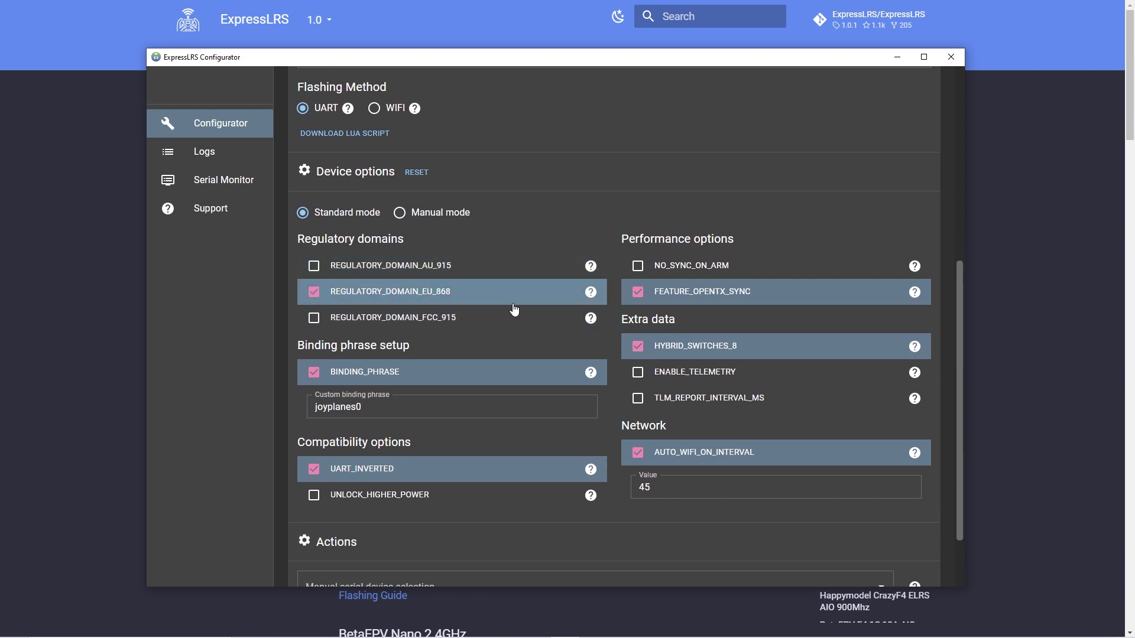
{"action": "scroll", "coordinate": [509, 314], "scroll_direction": "down", "scroll_amount": 2}
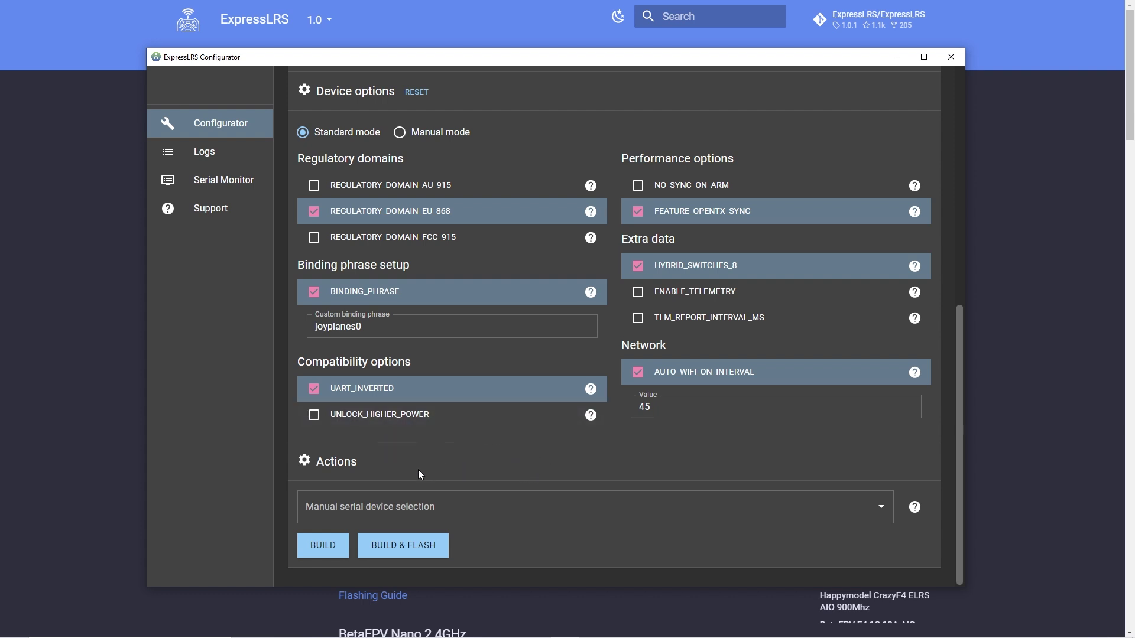
Step: Choose COM4 (Silicon Labs) as the manual serial device and start BUILD & FLASH
{"action": "left_click", "coordinate": [461, 510]}
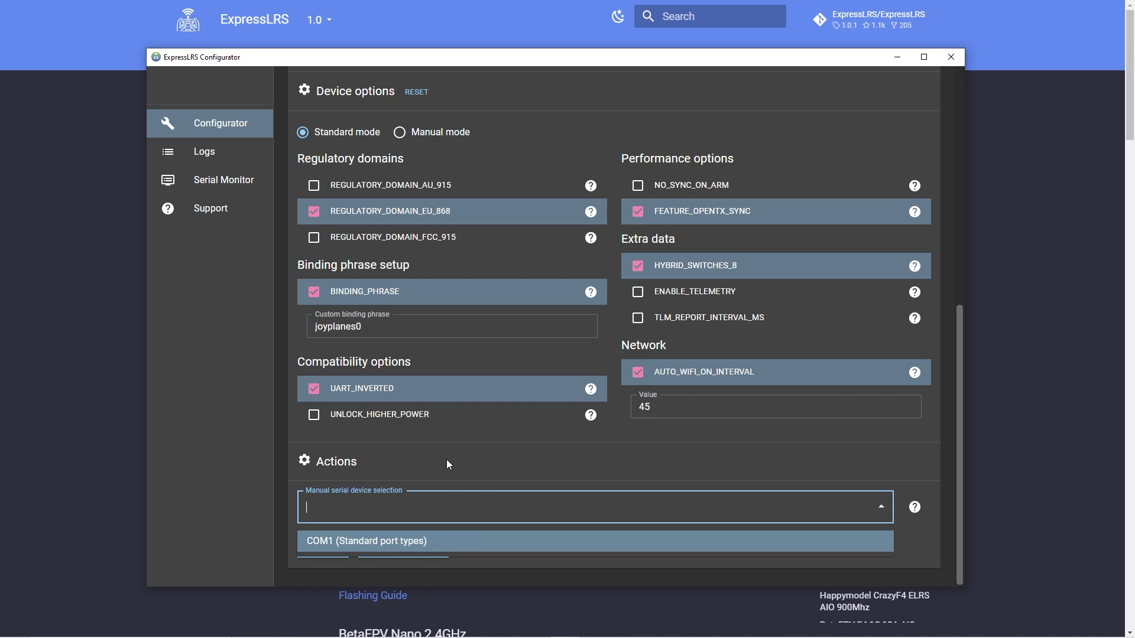
{"action": "left_click", "coordinate": [424, 471]}
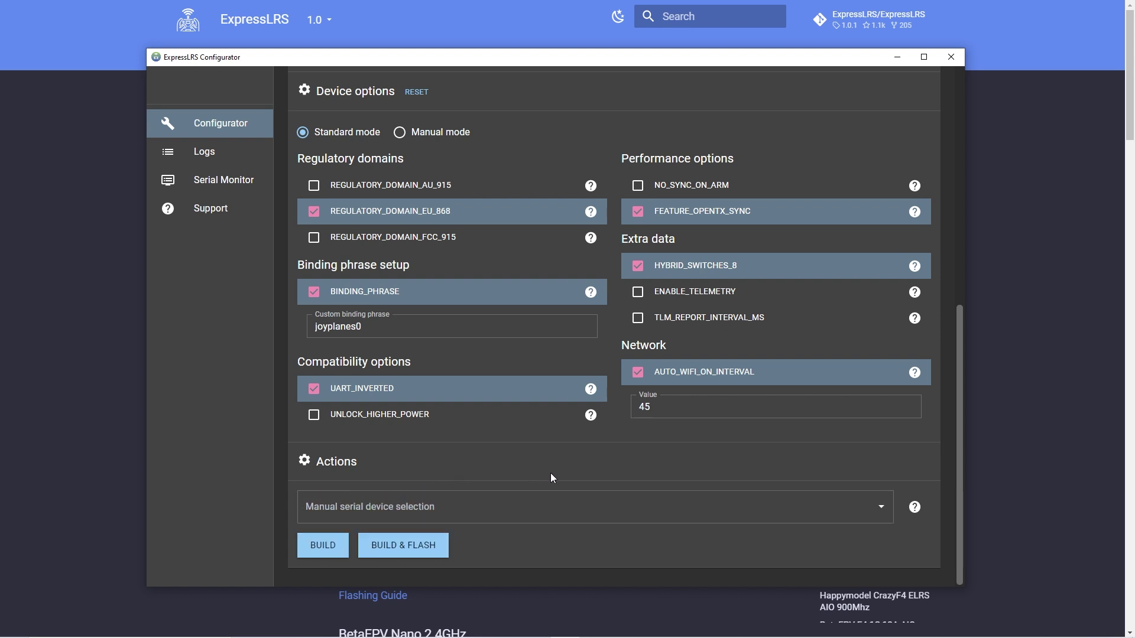
{"action": "left_click", "coordinate": [883, 508]}
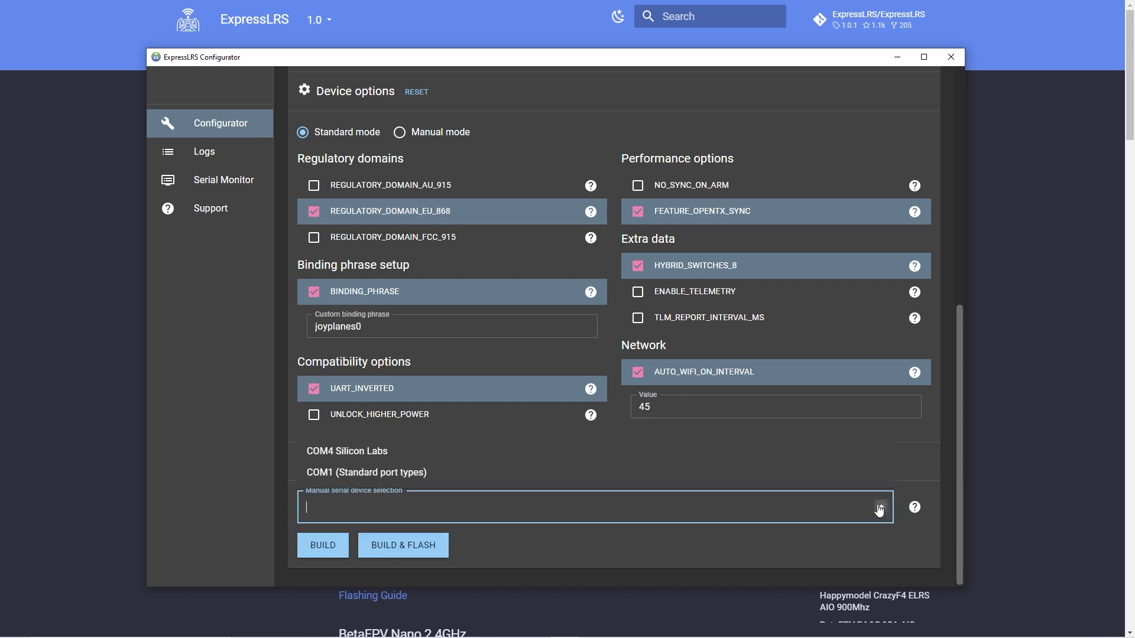
{"action": "left_click", "coordinate": [341, 454]}
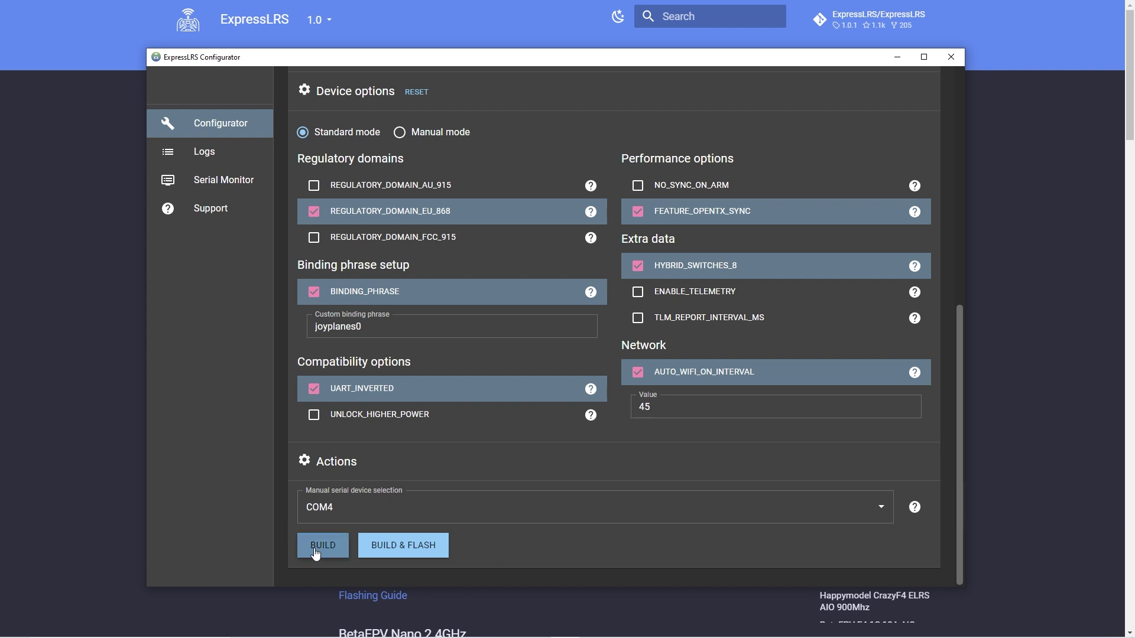
{"action": "left_click", "coordinate": [402, 550]}
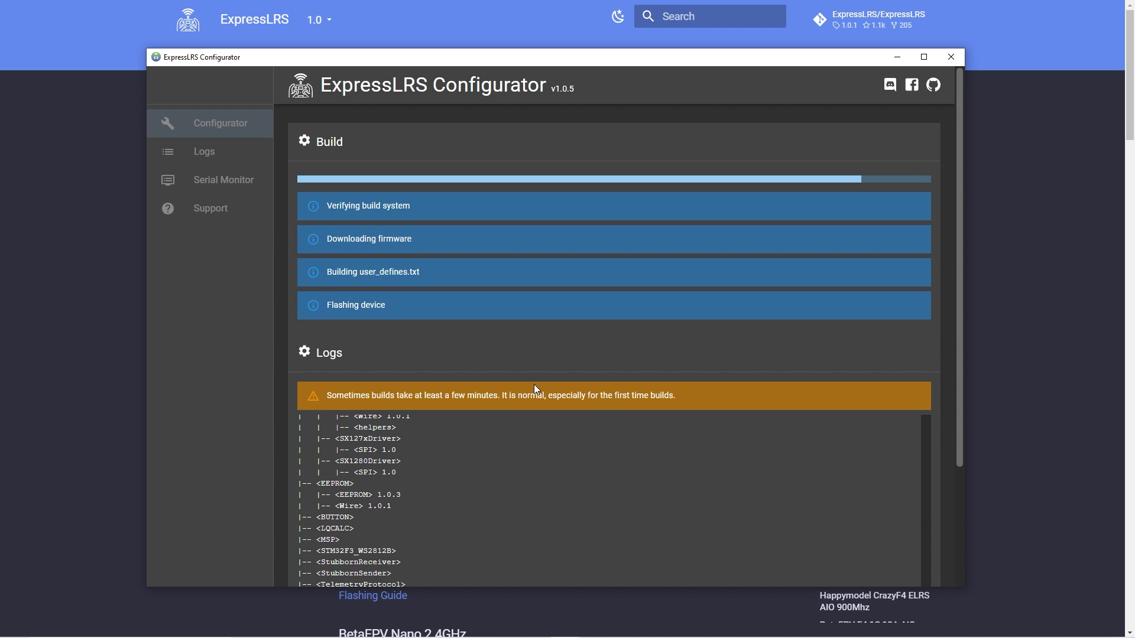
Step: Follow the flash log to Success!, then go BACK and scroll to the top of the form
{"action": "scroll", "coordinate": [733, 313], "scroll_direction": "down", "scroll_amount": 3}
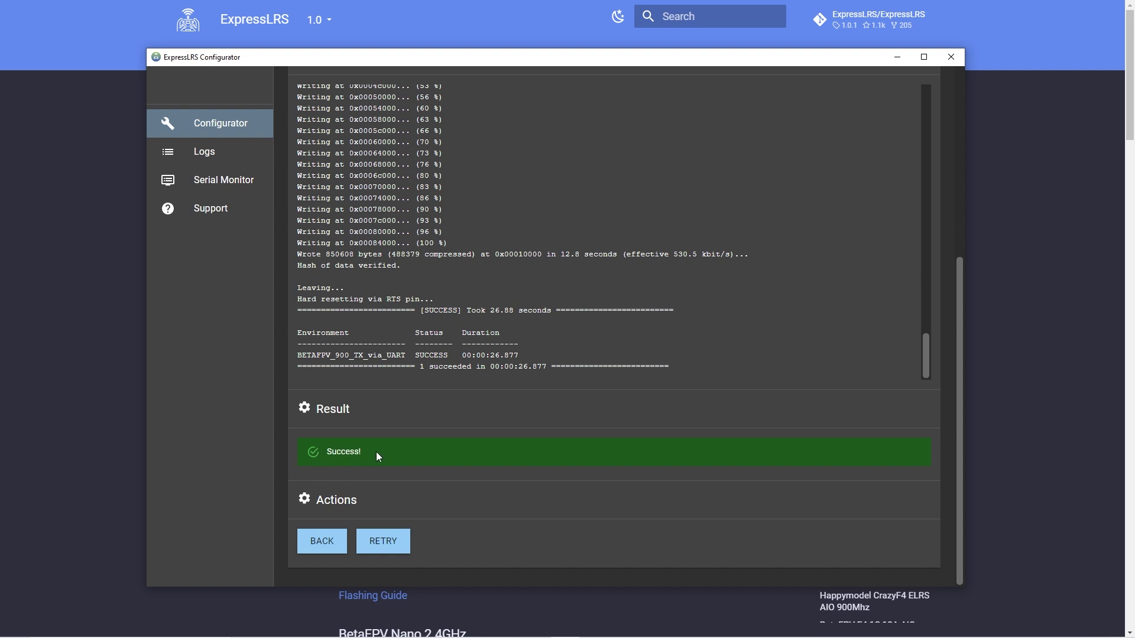
{"action": "scroll", "coordinate": [375, 452], "scroll_direction": "up", "scroll_amount": 1}
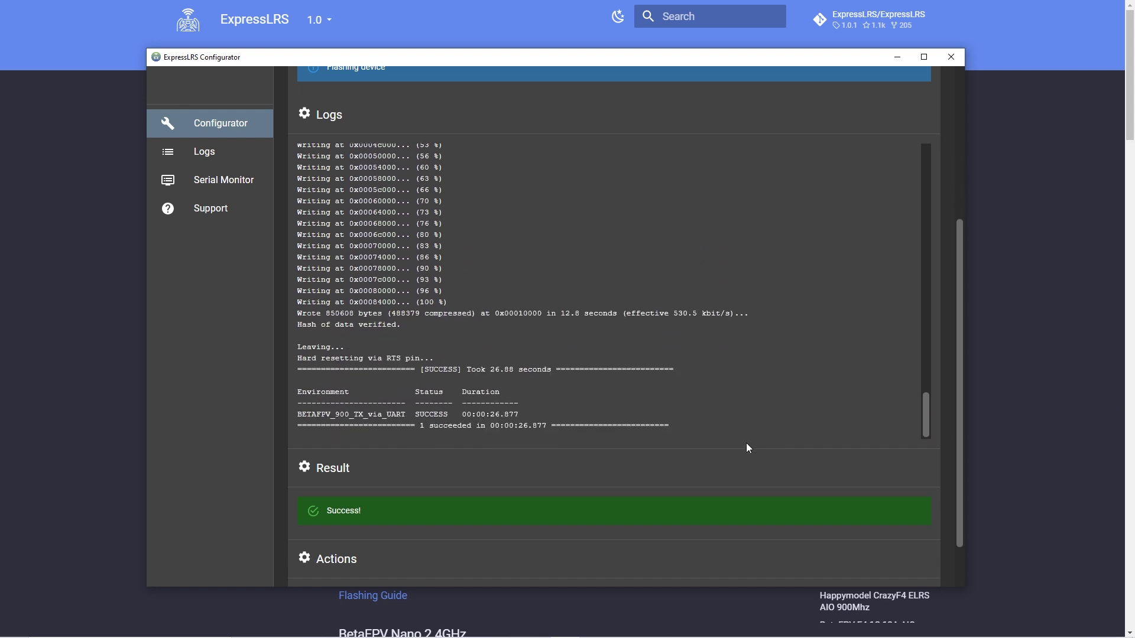
{"action": "scroll", "coordinate": [455, 472], "scroll_direction": "down", "scroll_amount": 1}
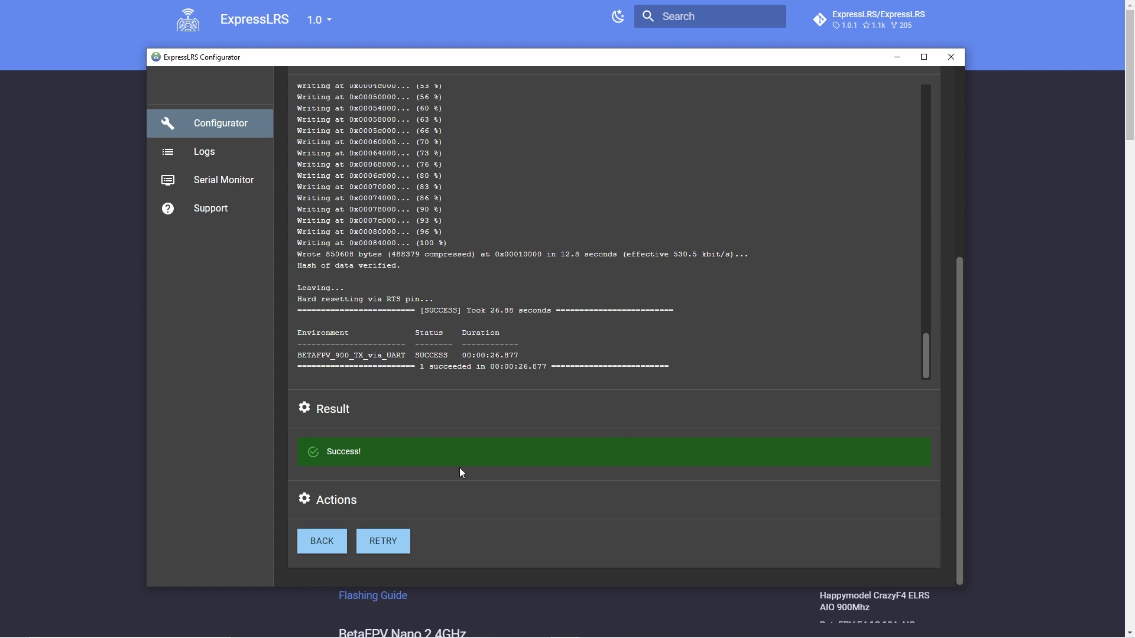
{"action": "scroll", "coordinate": [458, 475], "scroll_direction": "up", "scroll_amount": 1}
{"action": "scroll", "coordinate": [464, 488], "scroll_direction": "down", "scroll_amount": 1}
{"action": "scroll", "coordinate": [483, 491], "scroll_direction": "up", "scroll_amount": 1}
{"action": "scroll", "coordinate": [486, 495], "scroll_direction": "down", "scroll_amount": 1}
{"action": "left_click", "coordinate": [324, 545]}
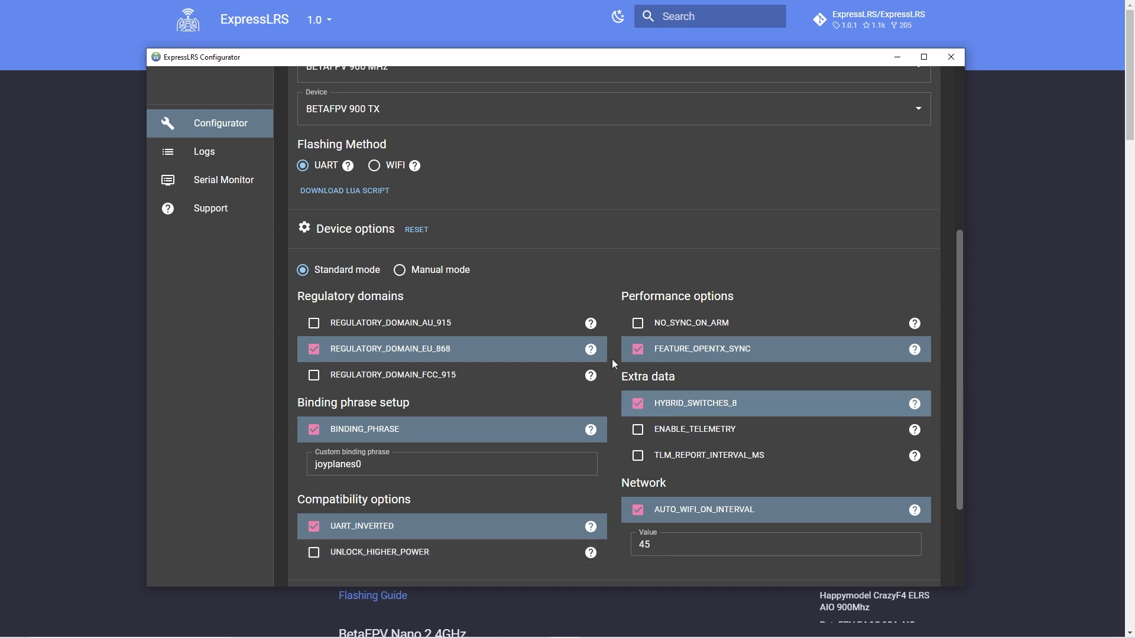
{"action": "scroll", "coordinate": [580, 270], "scroll_direction": "up", "scroll_amount": 5}
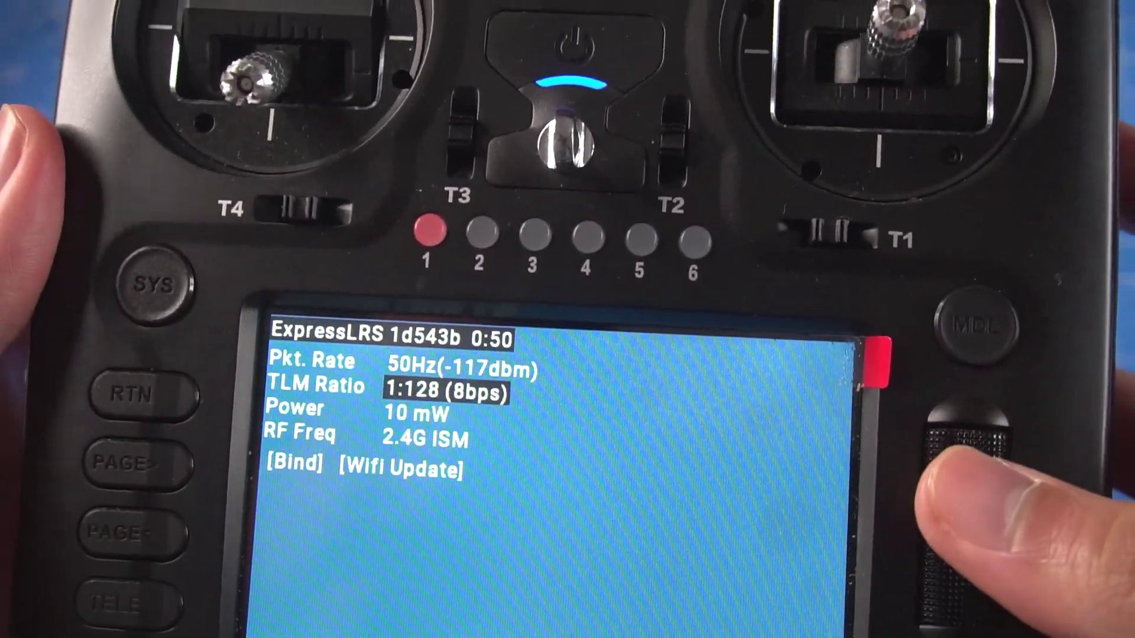
Step: Change the ELRS Lua script's Power setting from 10 mW to 25 mW
{"action": "left_click", "coordinate": [440, 369]}
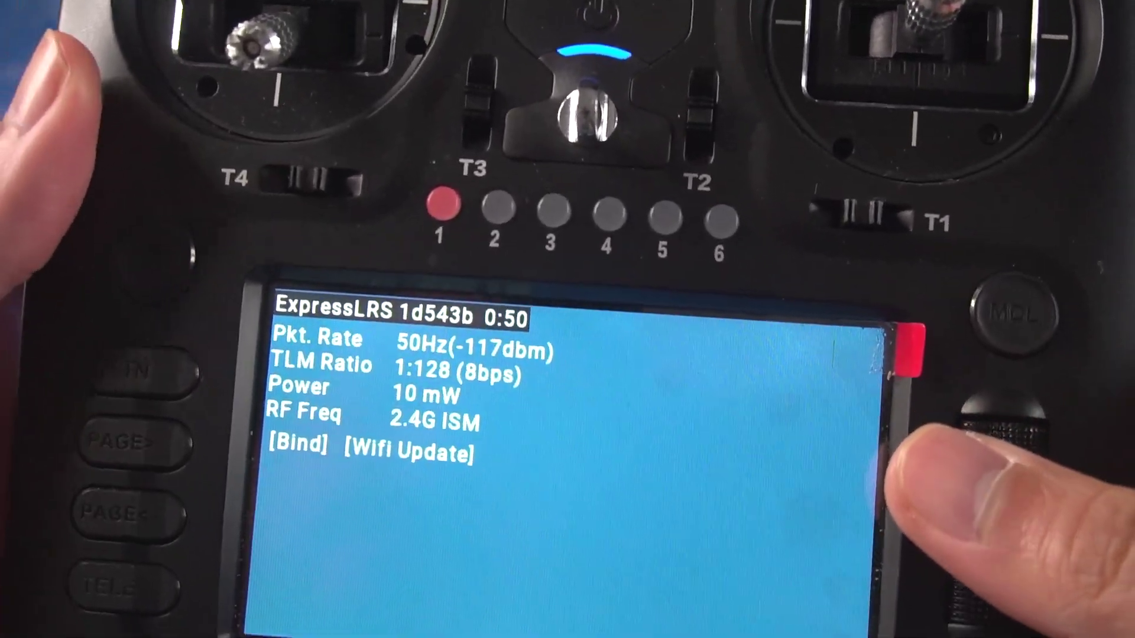
{"action": "scroll", "coordinate": [408, 396], "scroll_direction": "down", "scroll_amount": 2}
{"action": "scroll", "coordinate": [351, 358], "scroll_direction": "down", "scroll_amount": 2}
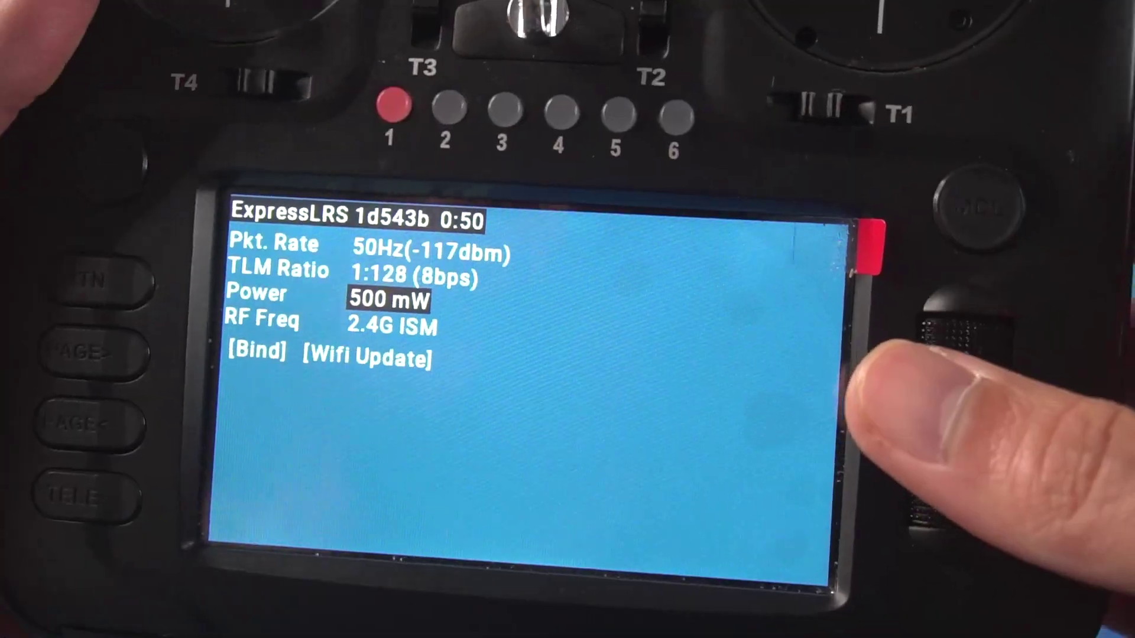
{"action": "scroll", "coordinate": [302, 363], "scroll_direction": "down", "scroll_amount": 1}
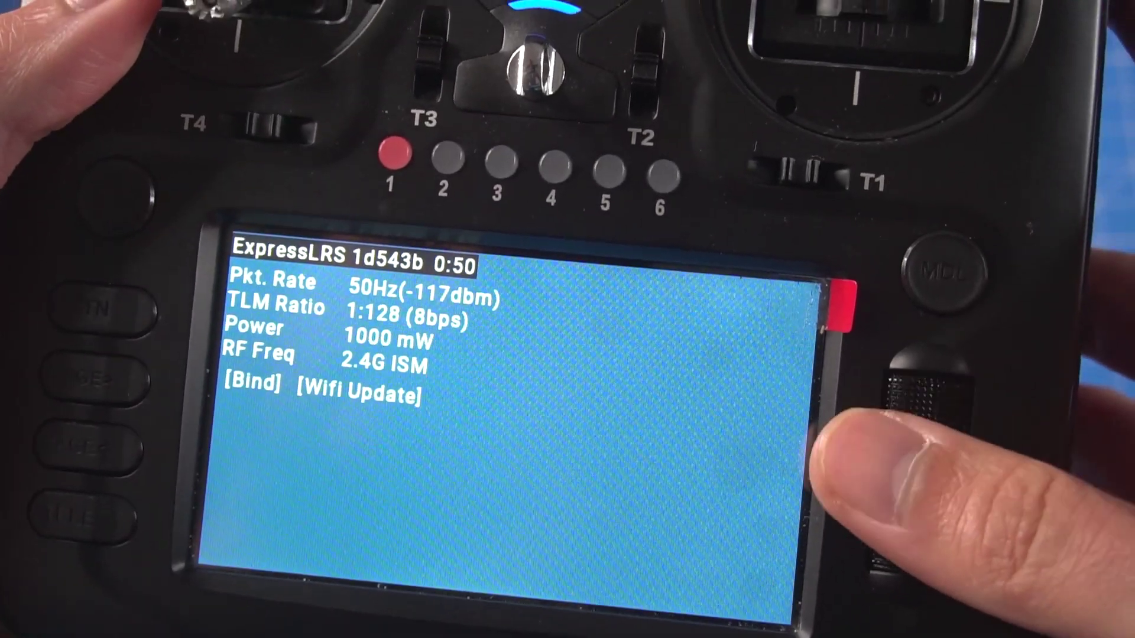
{"action": "scroll", "coordinate": [391, 332], "scroll_direction": "down", "scroll_amount": 1}
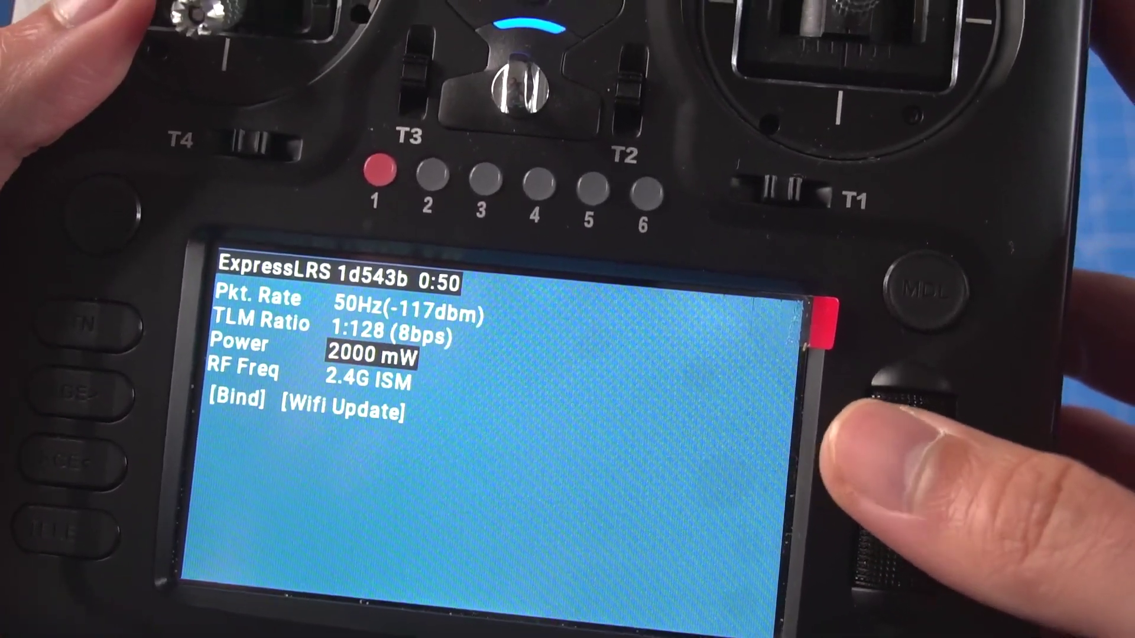
{"action": "scroll", "coordinate": [387, 346], "scroll_direction": "up", "scroll_amount": 6}
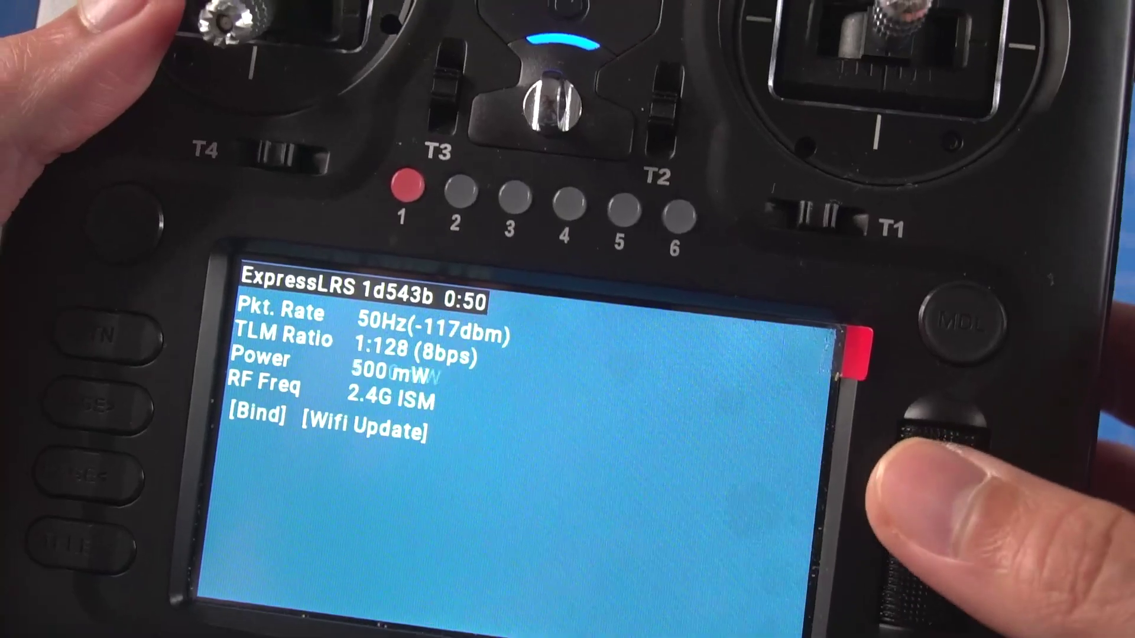
{"action": "key", "text": "Return"}
{"action": "scroll", "coordinate": [387, 345], "scroll_direction": "down", "scroll_amount": 1}
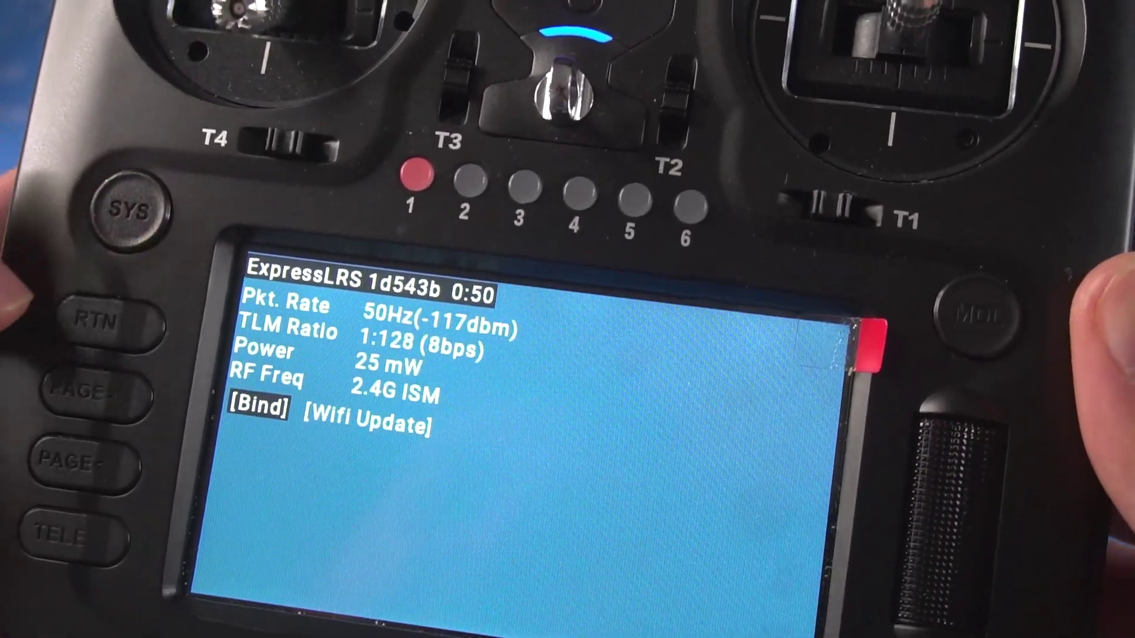